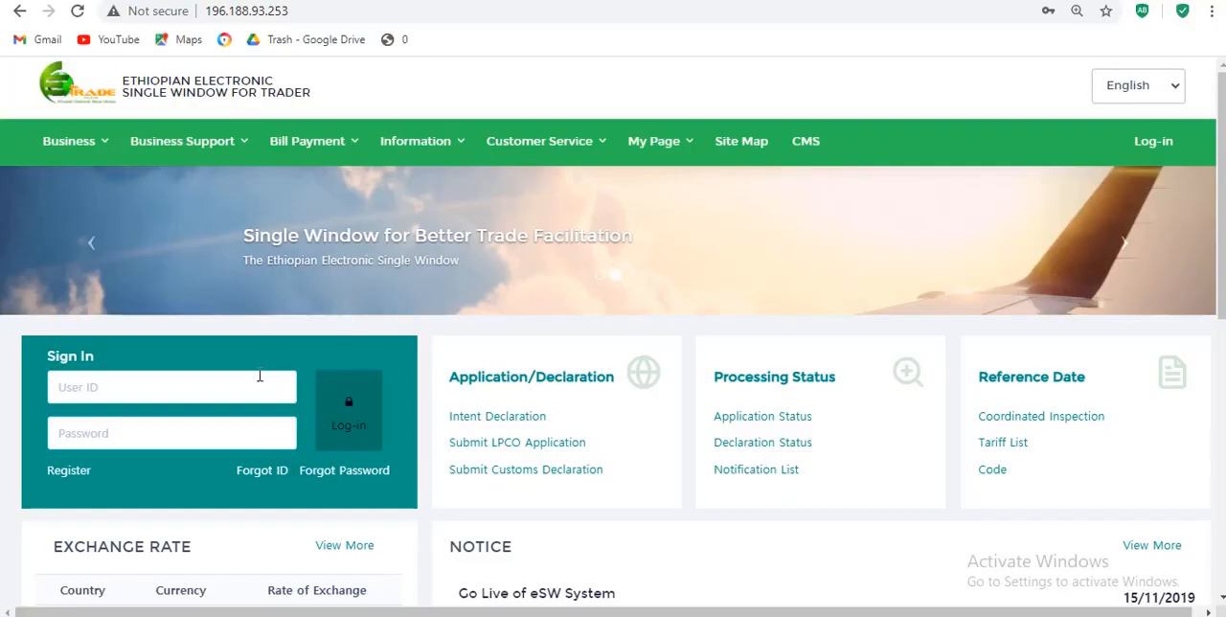
# - Sign in to the trader portal with the saved test account's user ID and password
pyautogui.click(208, 384)
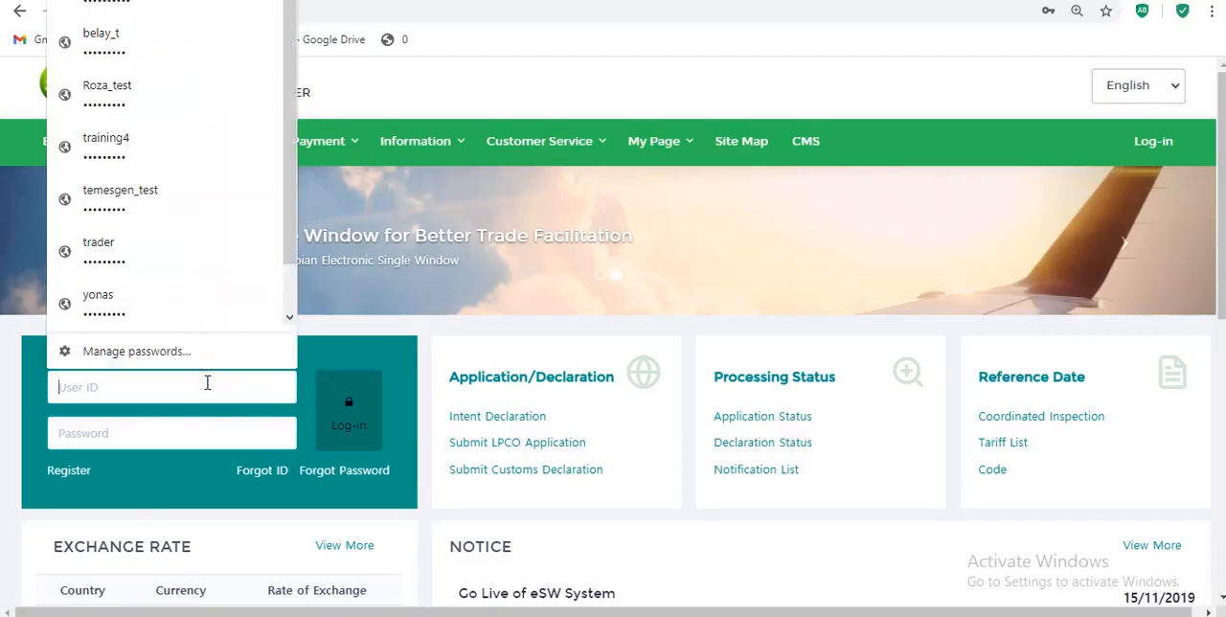
pyautogui.write('am')
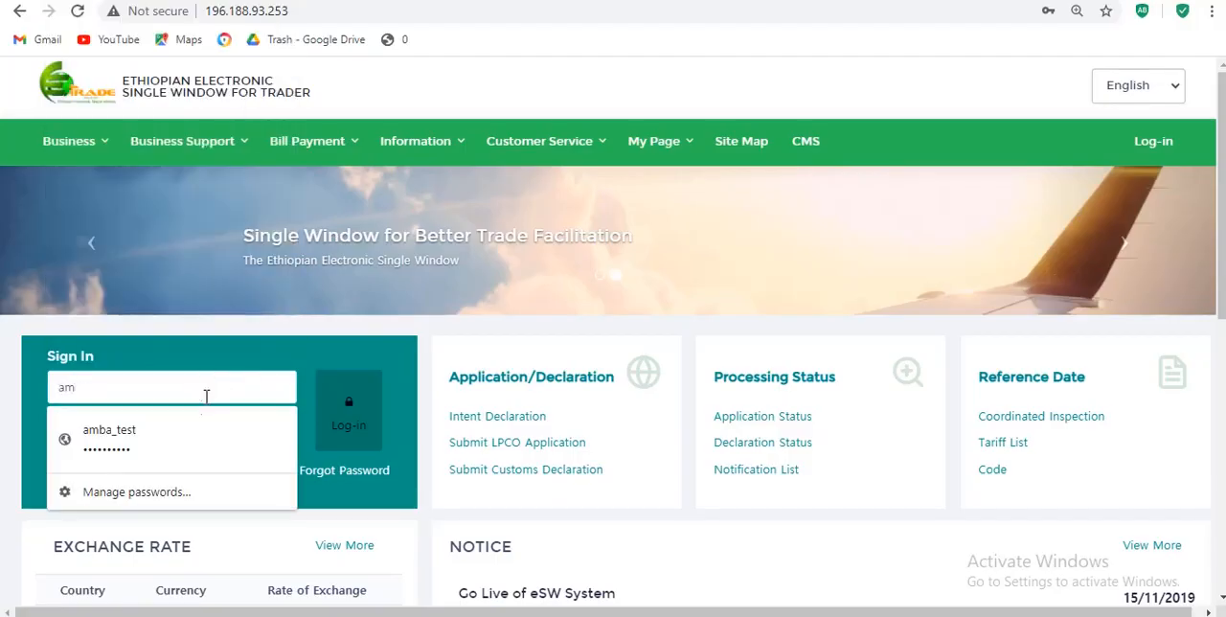
pyautogui.click(201, 429)
pyautogui.click(351, 435)
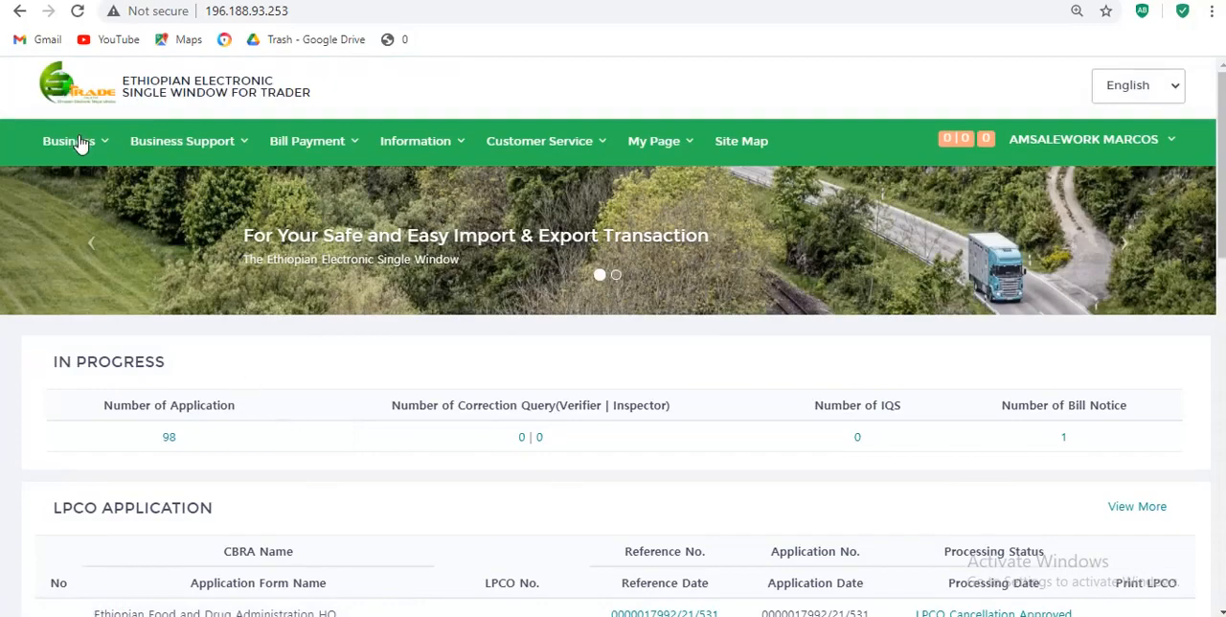
# - Open the submission page for LPCO applications
pyautogui.click(88, 145)
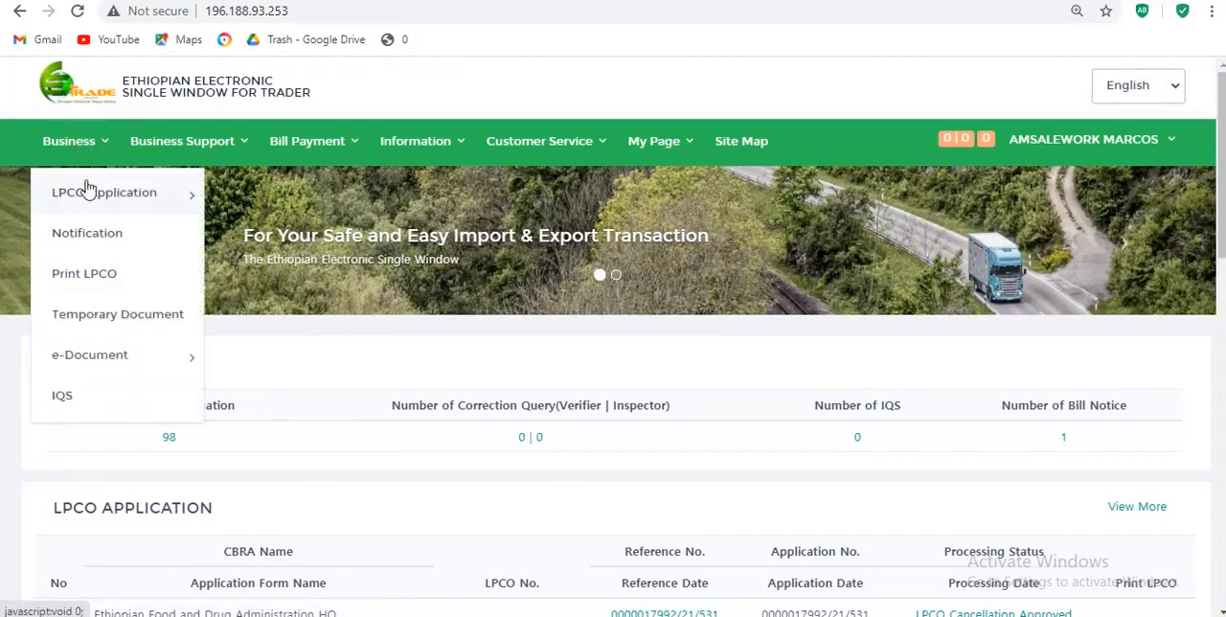
pyautogui.moveTo(88, 205)
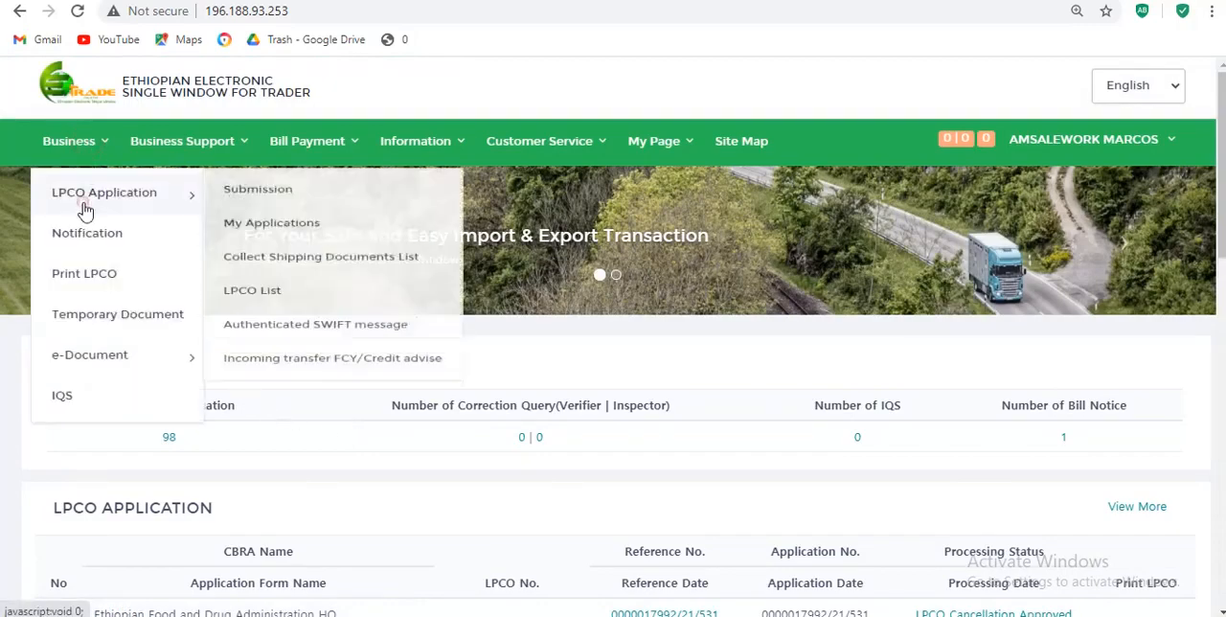
pyautogui.click(254, 201)
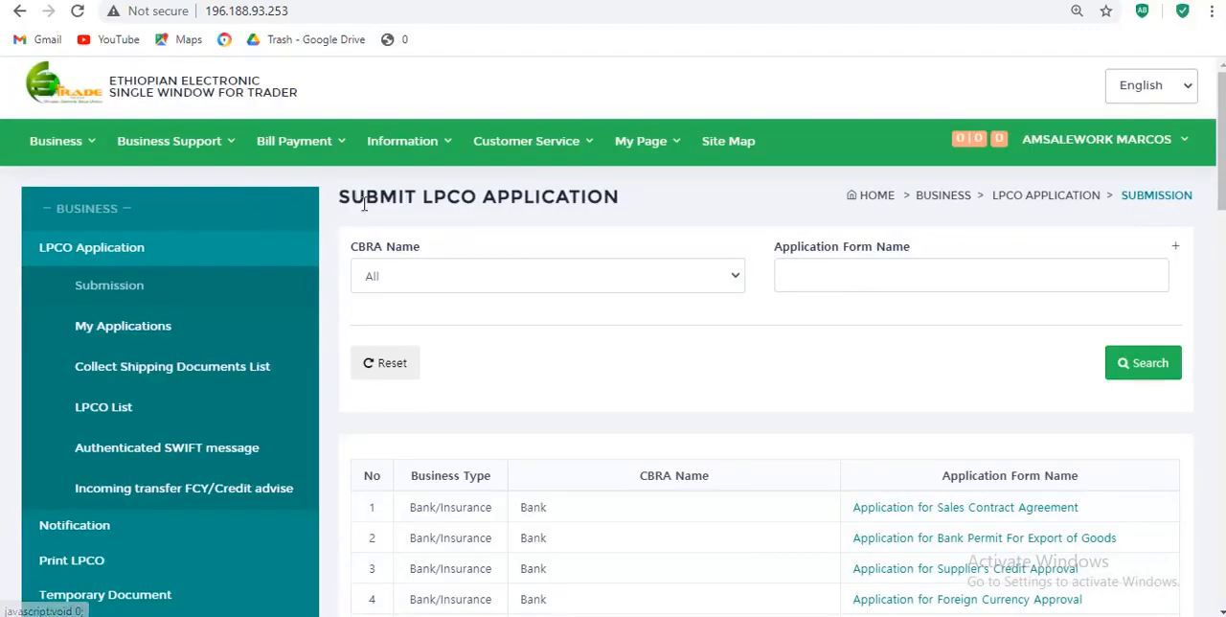
# - Filter the application forms by the CBRA Ethiopian Food and Drug Administration and open the Application Form for Pre-Import Permit
pyautogui.click(422, 287)
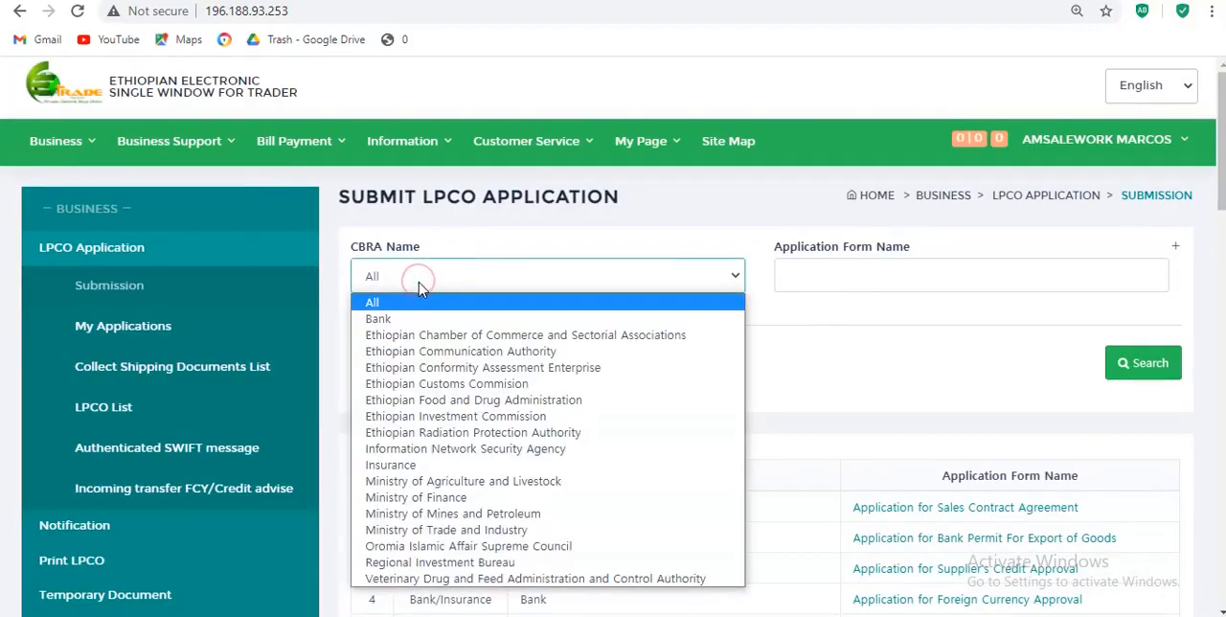
pyautogui.click(410, 401)
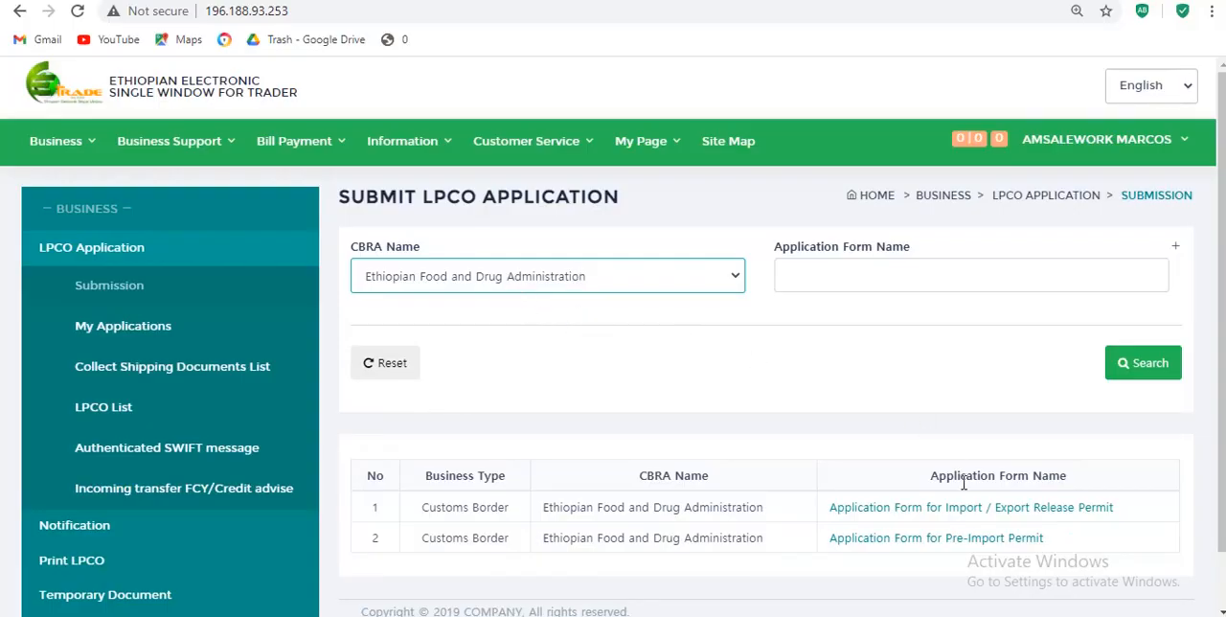
pyautogui.click(939, 548)
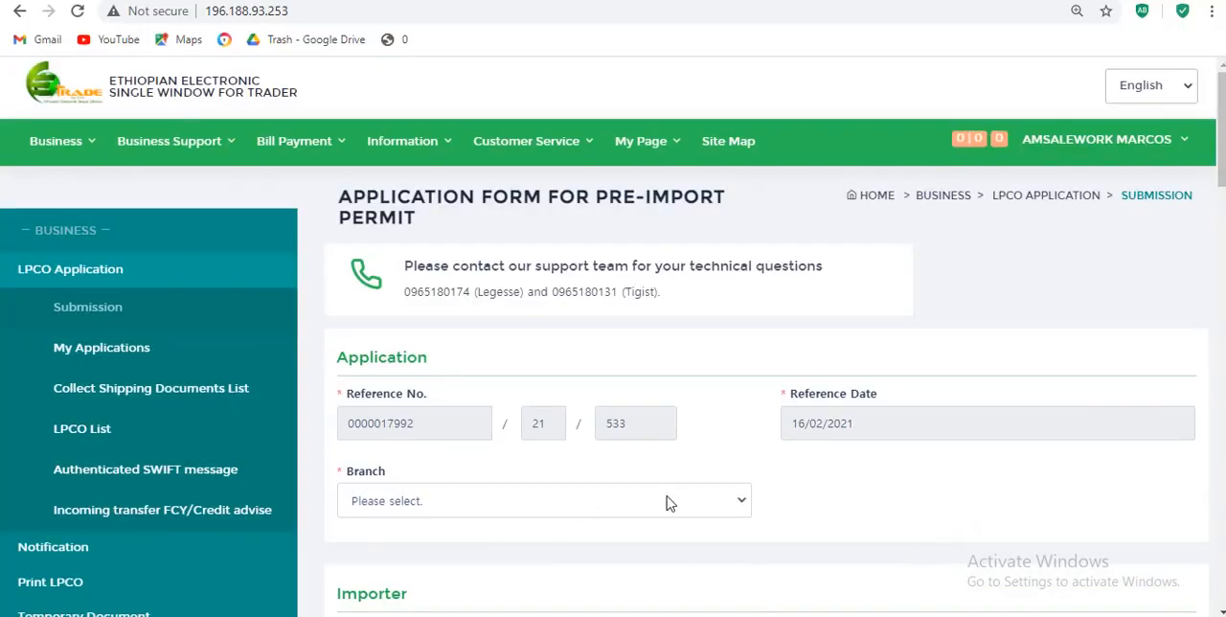
# - Set the branch to Ethiopian Food and Drug Administration HQ and select the importer's license for Food and Beverages wholesale trade
pyautogui.click(743, 509)
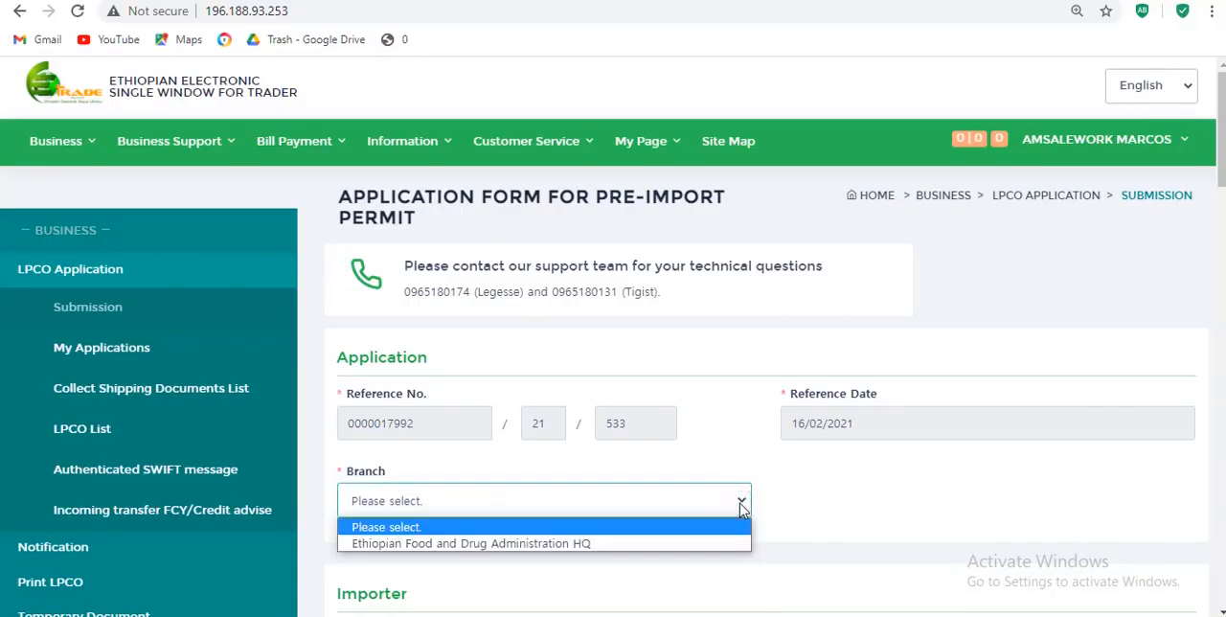
pyautogui.click(677, 544)
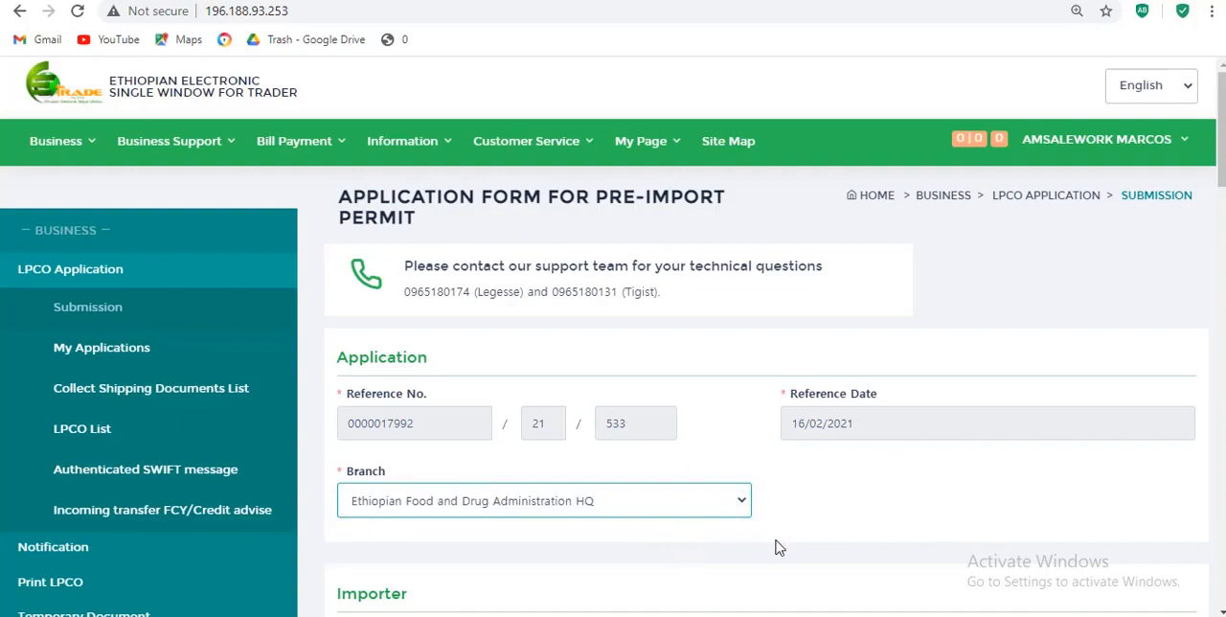
pyautogui.click(1222, 611)
pyautogui.click(1222, 611)
pyautogui.click(1222, 611)
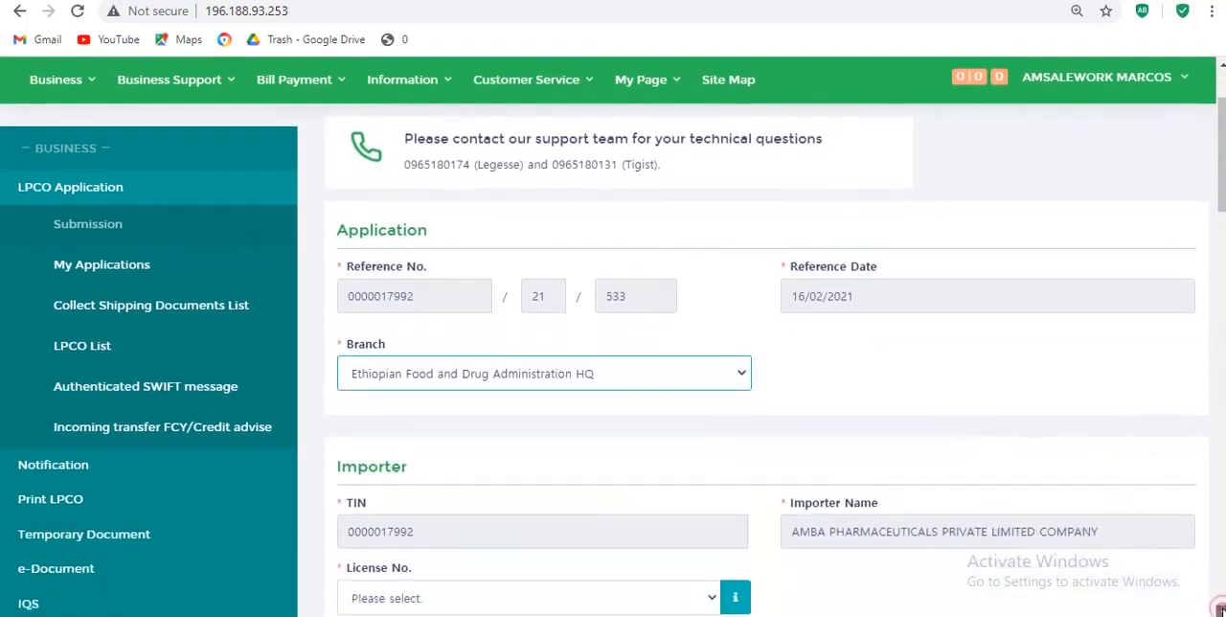
pyautogui.click(1222, 611)
pyautogui.click(1222, 611)
pyautogui.click(1222, 611)
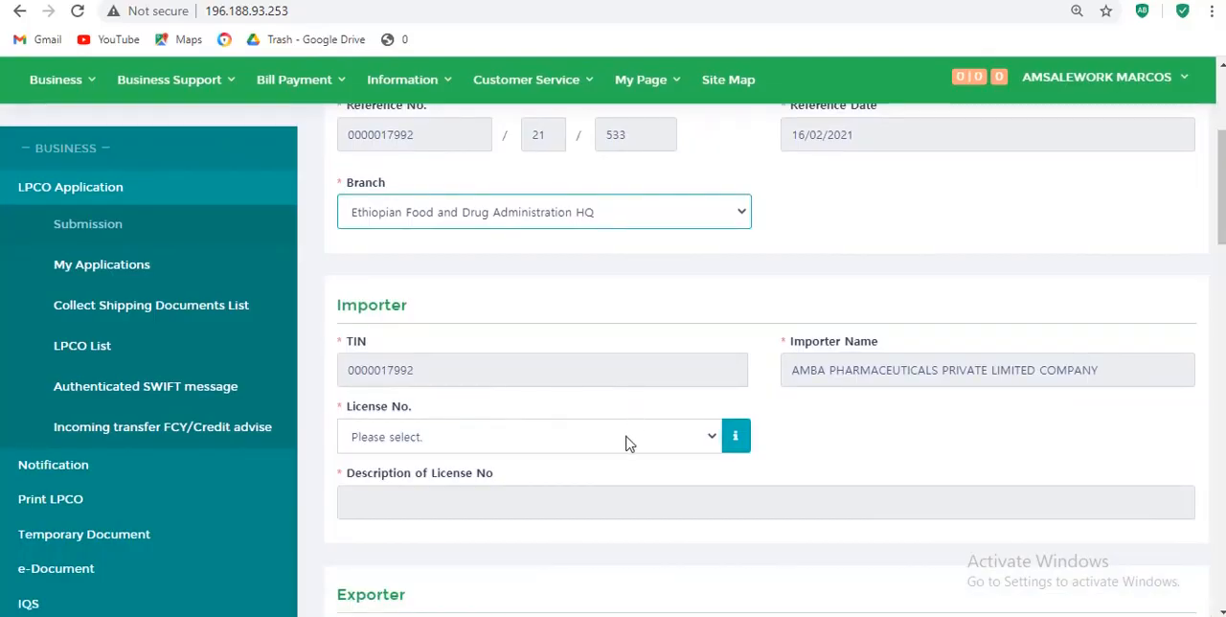
pyautogui.click(706, 444)
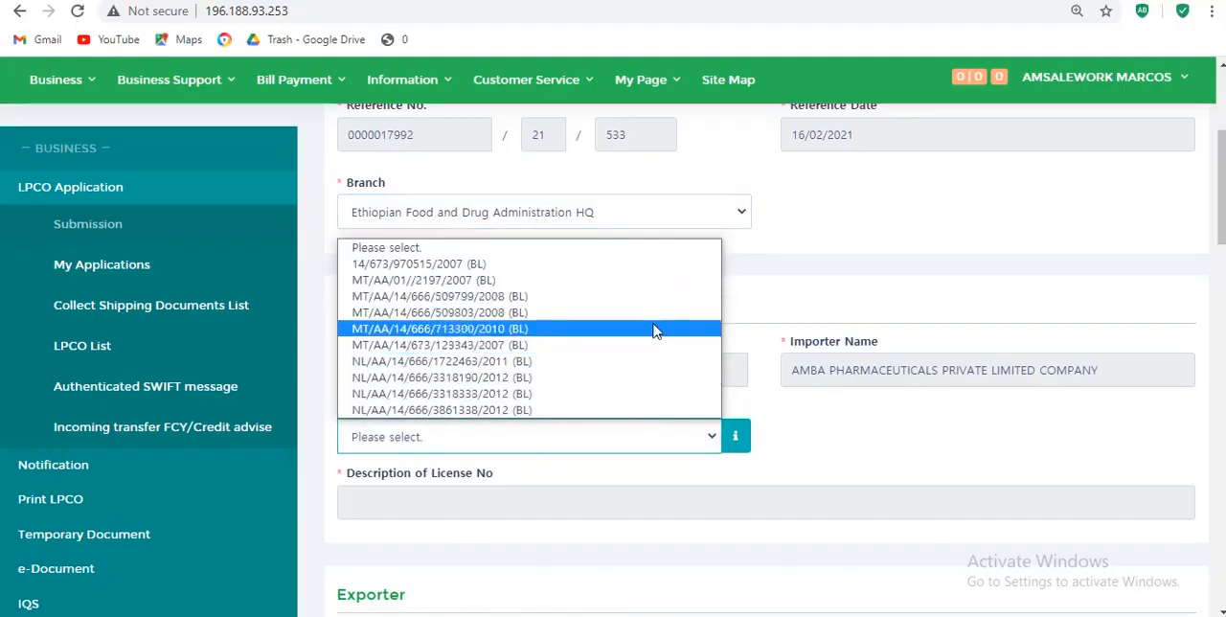
pyautogui.click(614, 360)
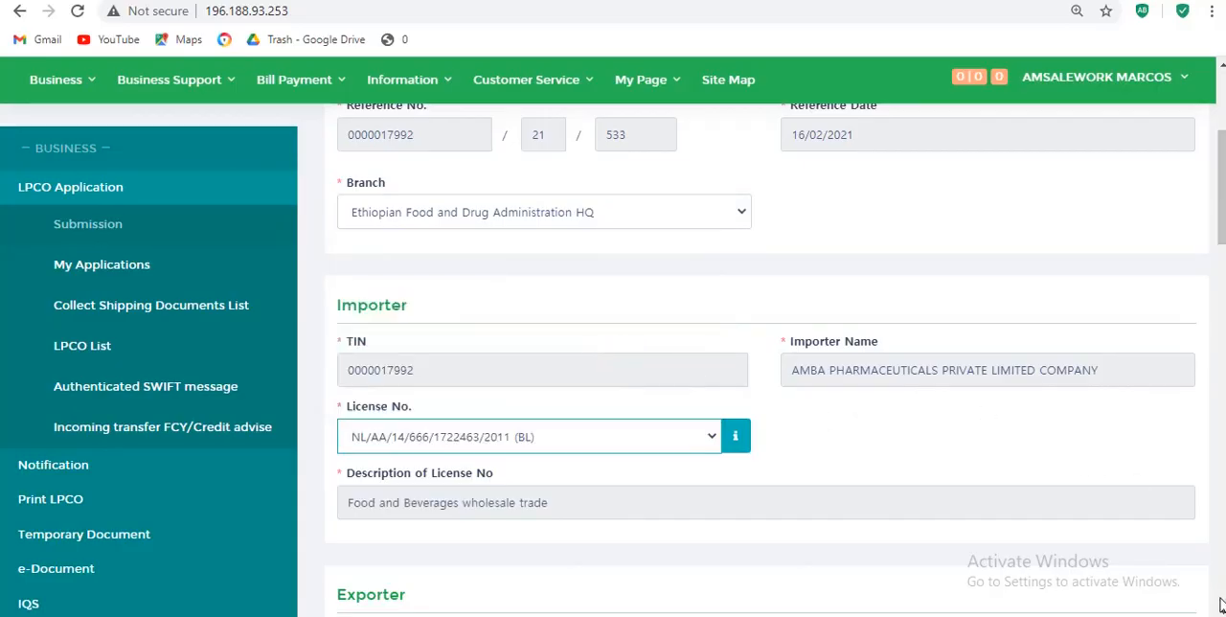
# - Look up the exporter among the trading partners and select TABUK PHARMACEUTICALS MANUFACTURING CO
pyautogui.scroll(-3, 1220, 611)
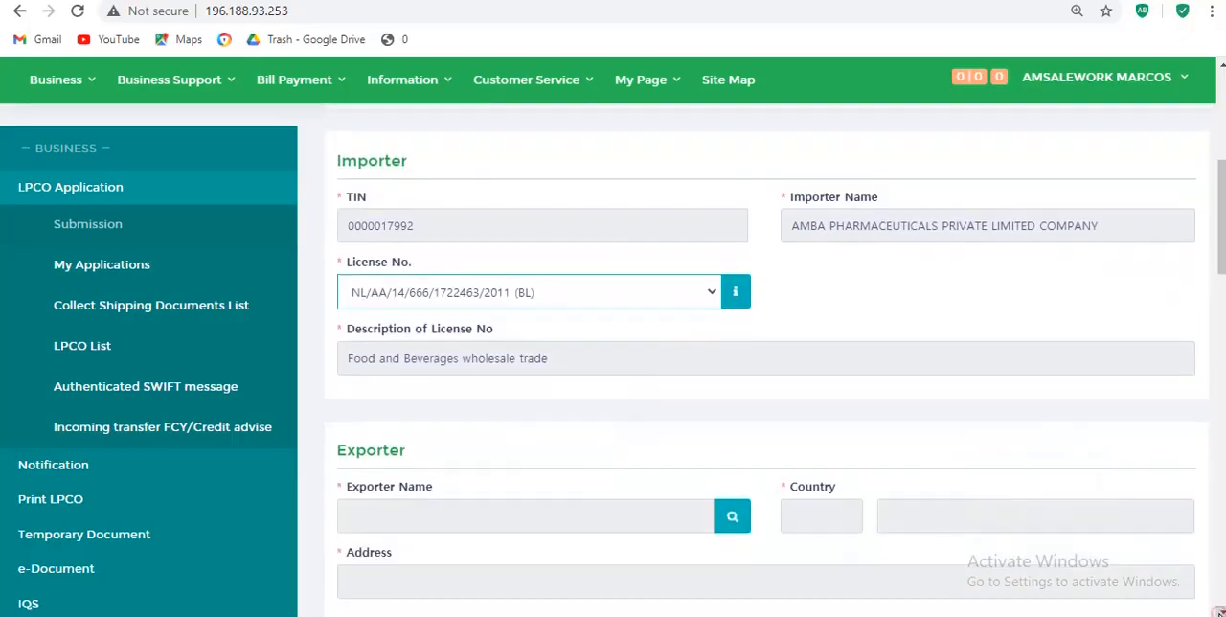
pyautogui.click(1219, 611)
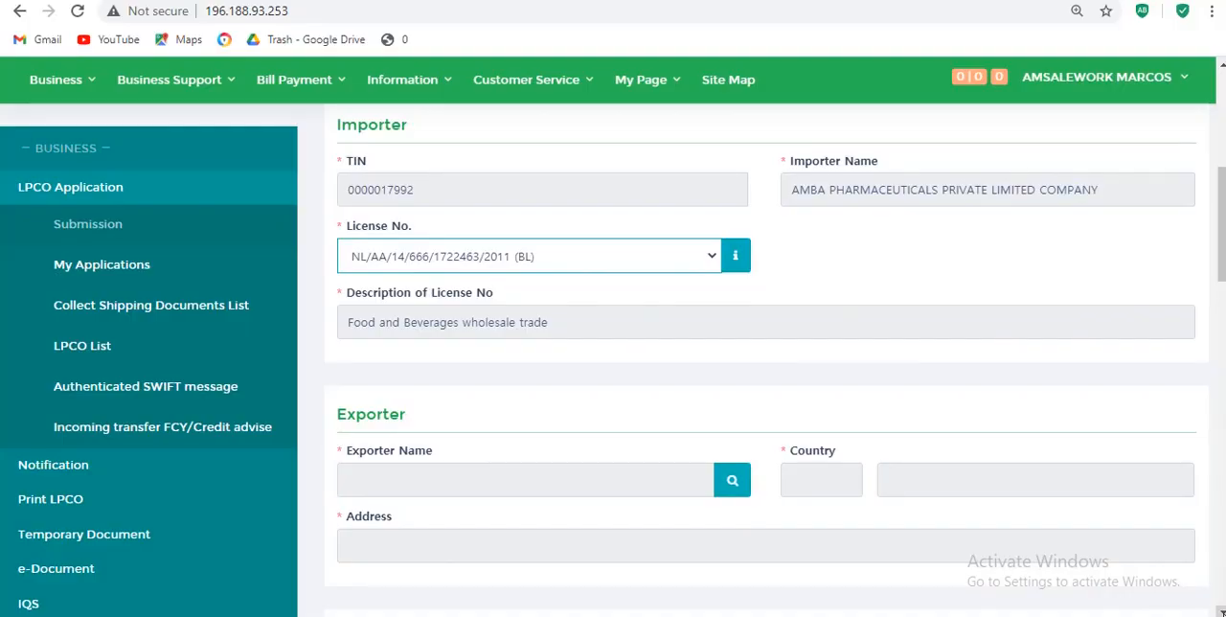
pyautogui.click(733, 482)
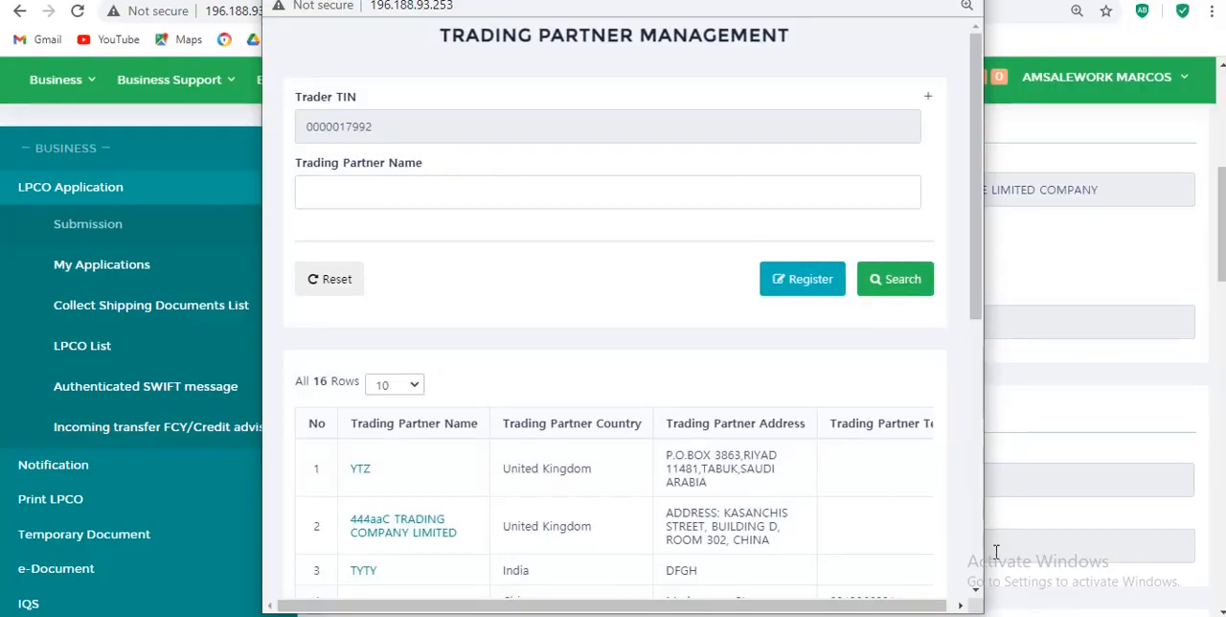
pyautogui.click(975, 596)
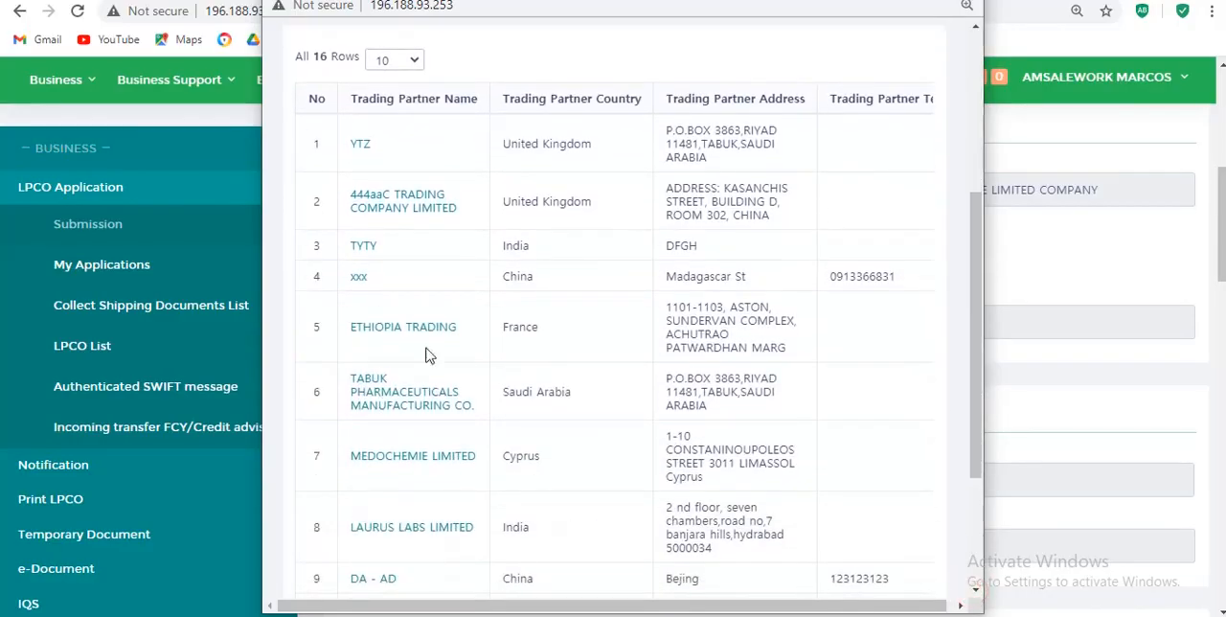
pyautogui.click(395, 408)
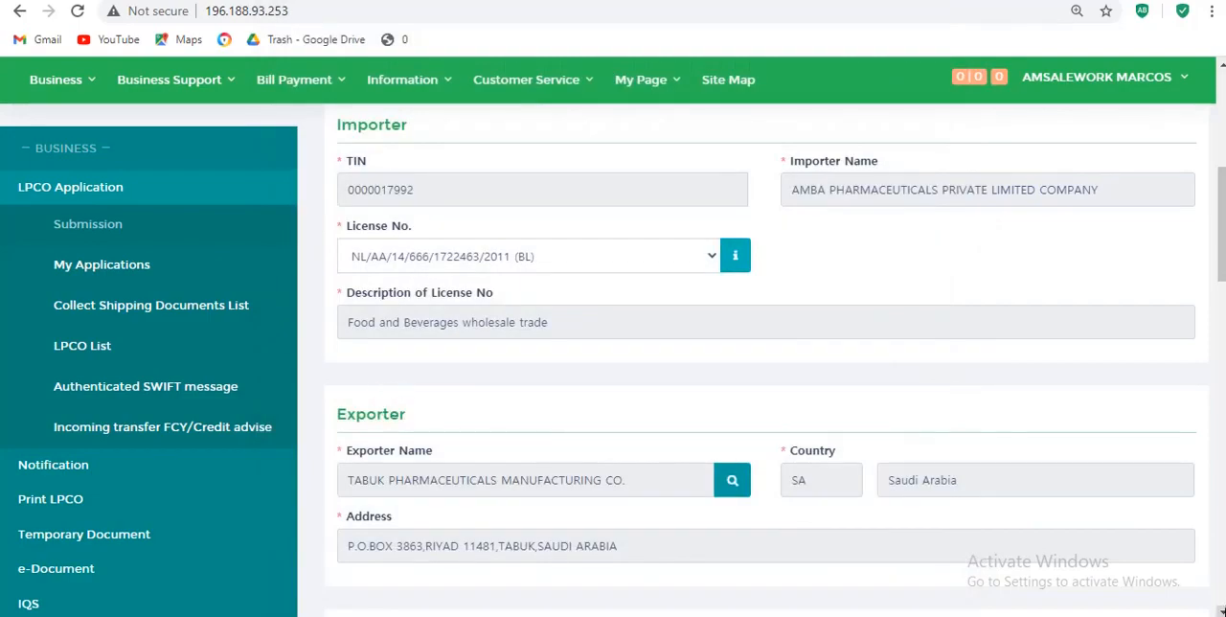
# - Search the port of entry codes for the name "mojo" and select ETMDP, Mojo Dry Port
pyautogui.scroll(-3, 1216, 607)
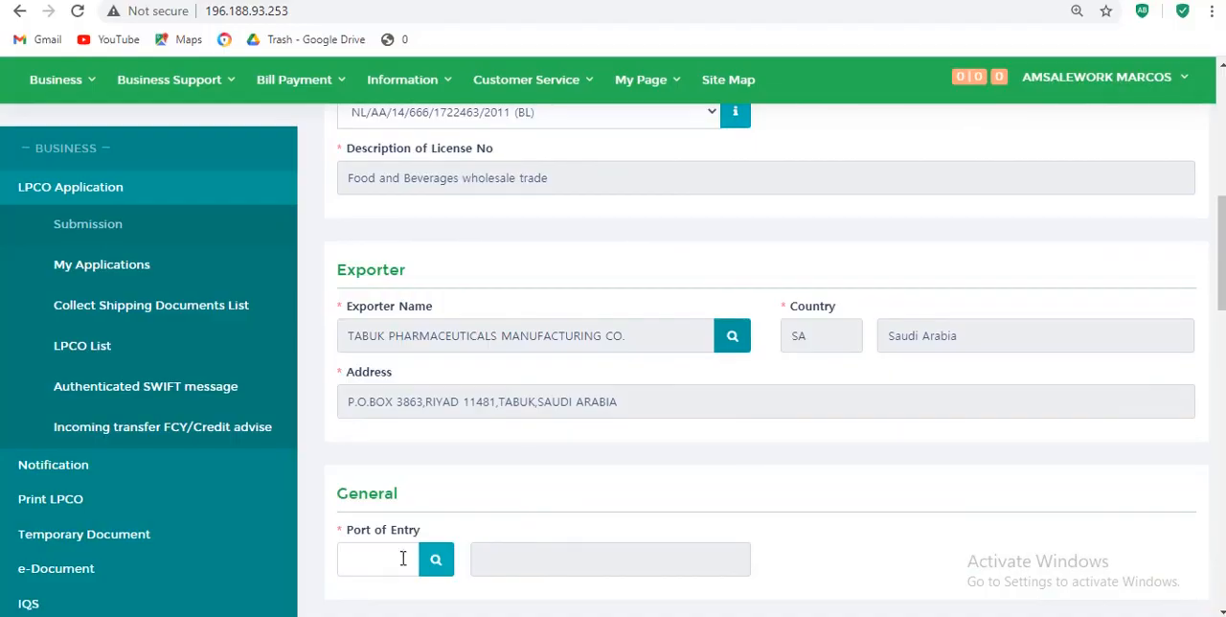
pyautogui.click(436, 561)
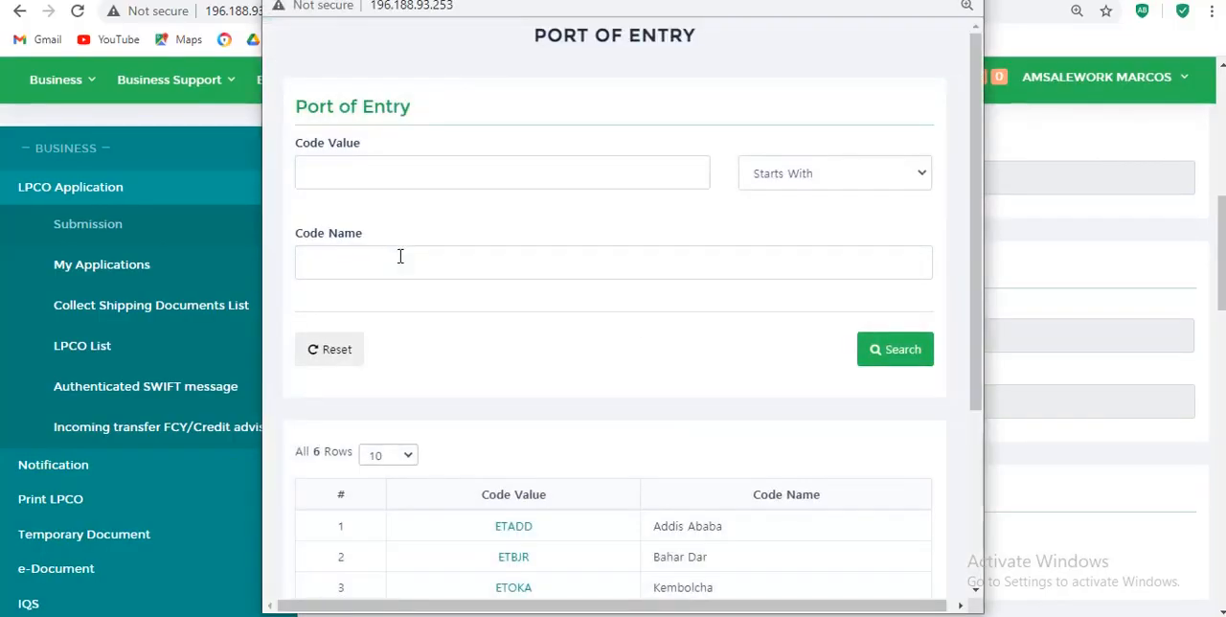
pyautogui.click(401, 256)
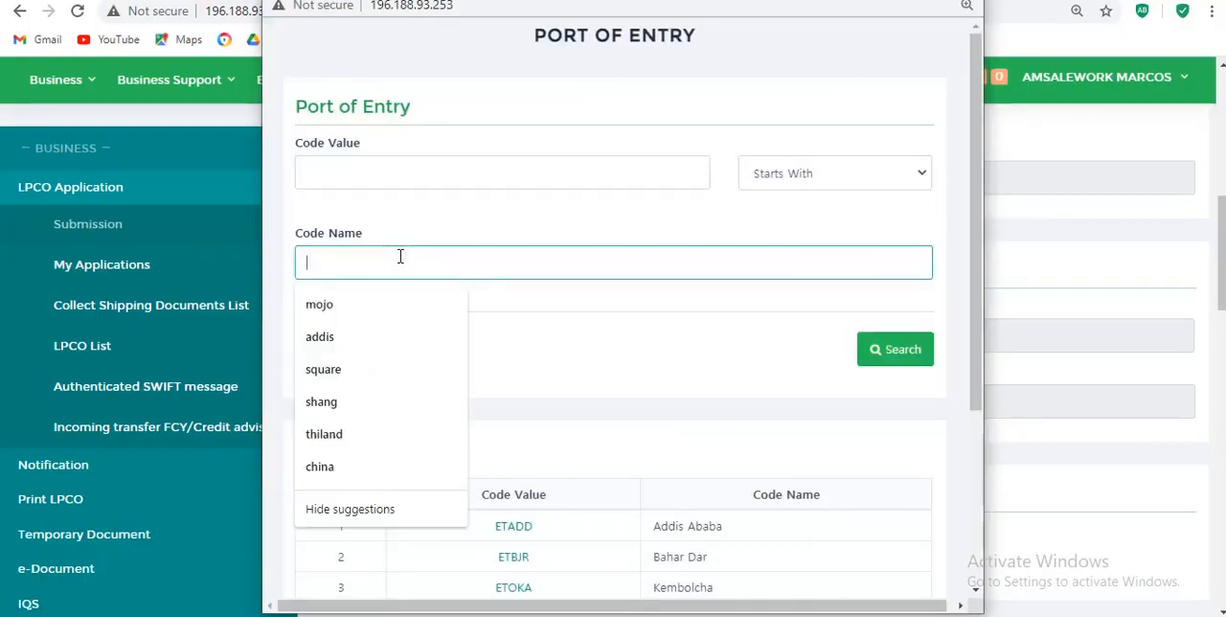
pyautogui.write('m')
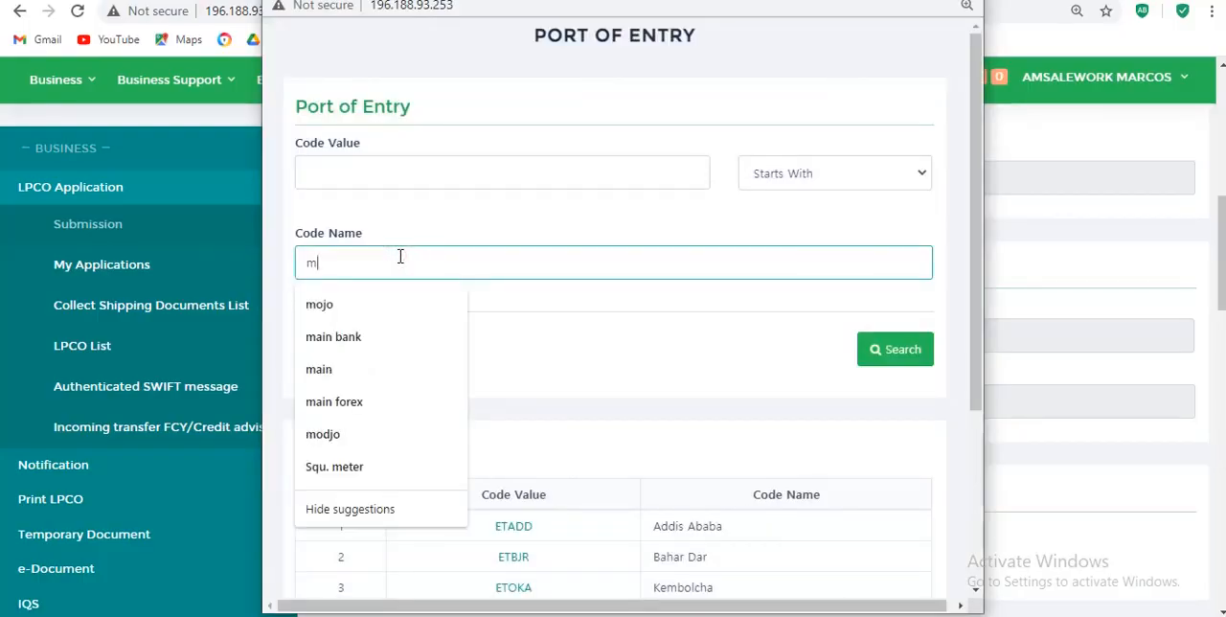
pyautogui.write('ojo')
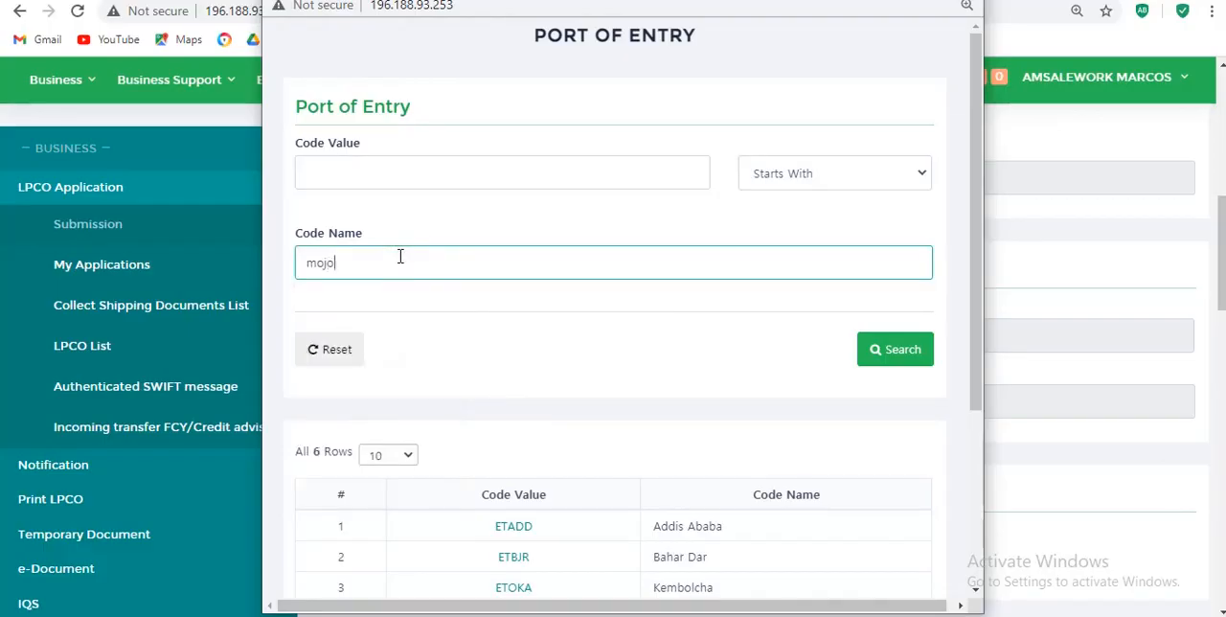
pyautogui.click(905, 354)
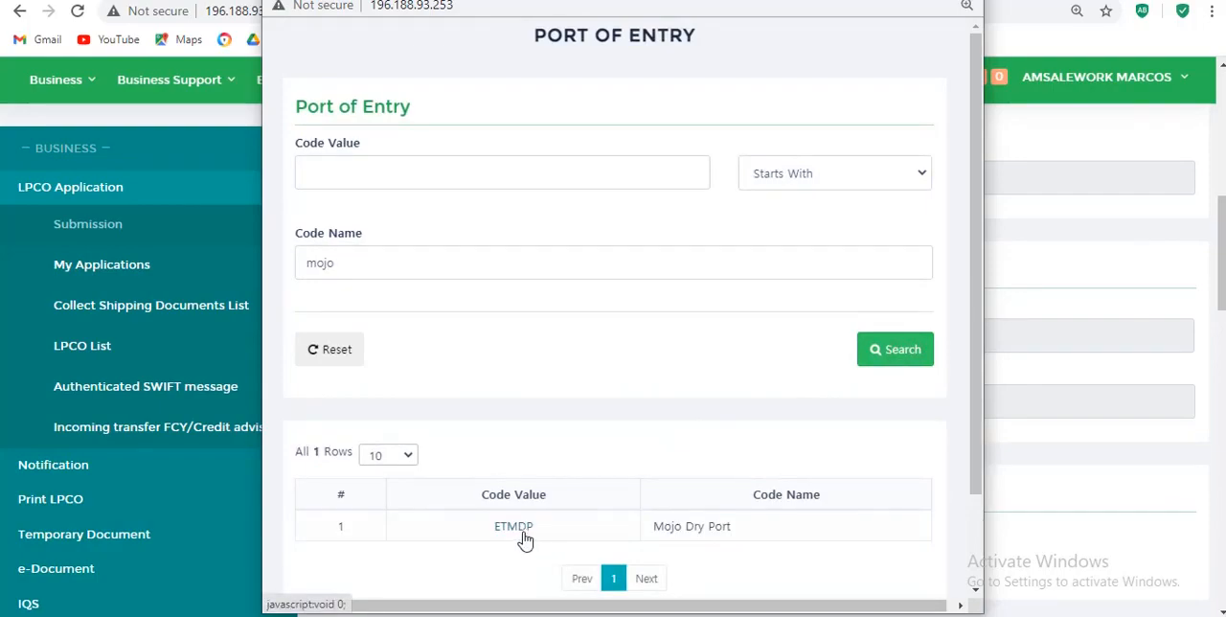
pyautogui.click(514, 527)
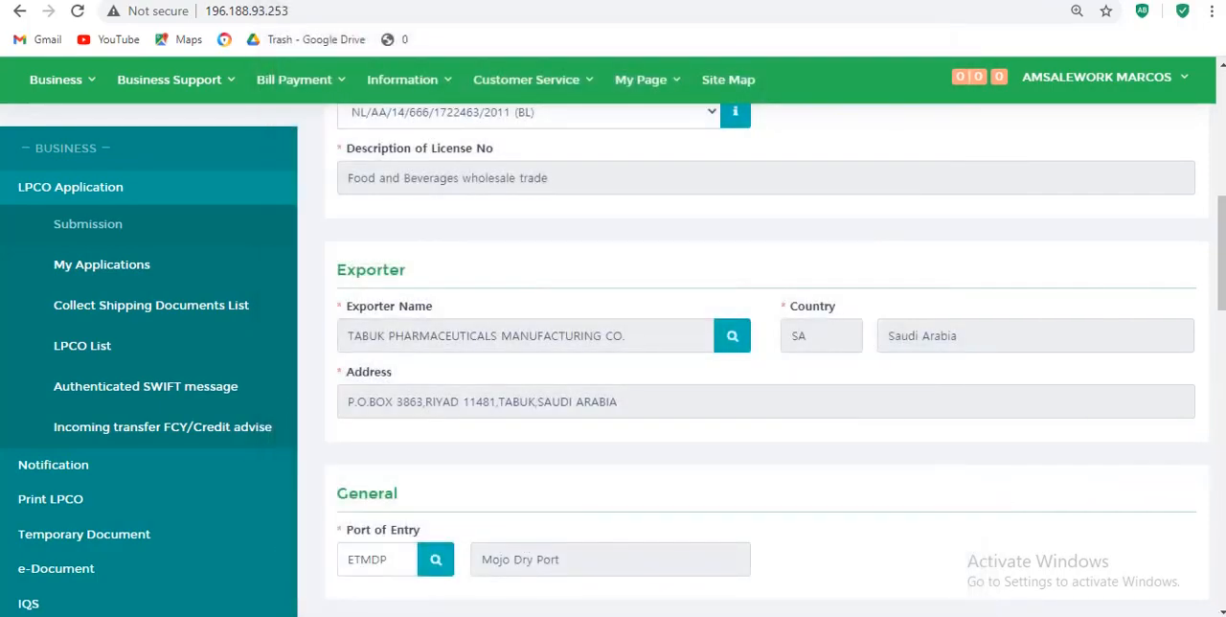
# - Set the invoice type to Proforma and enter 2020 /AB /001 as the invoice number
pyautogui.click(1221, 611)
pyautogui.scroll(-3, 1220, 611)
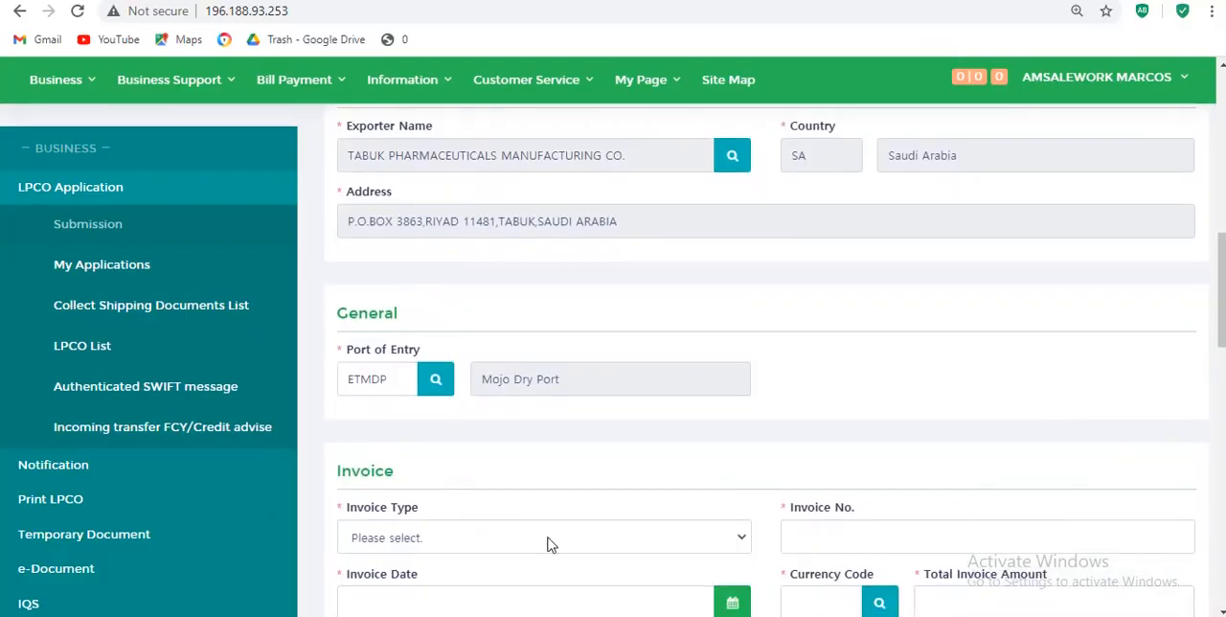
pyautogui.click(745, 542)
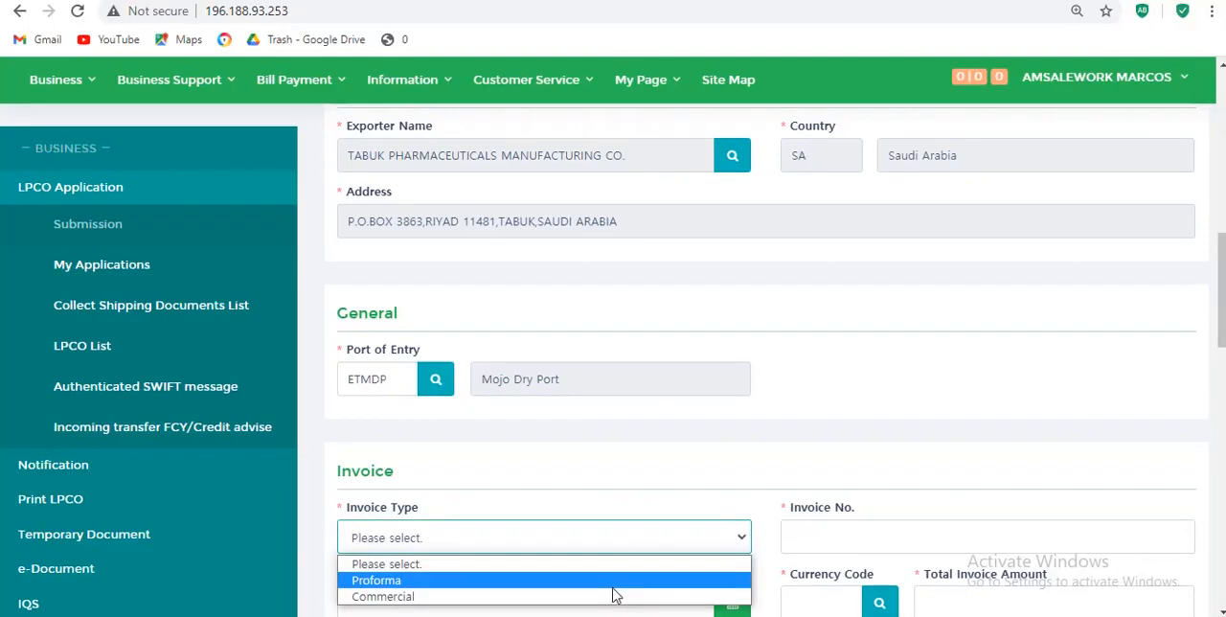
pyautogui.click(613, 586)
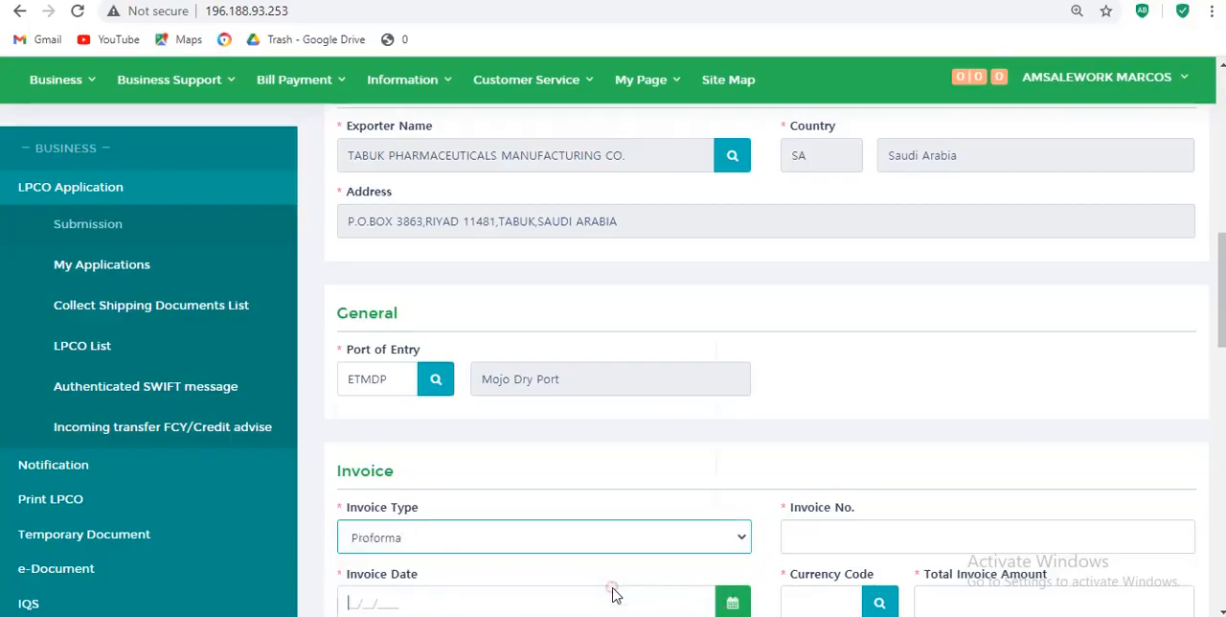
pyautogui.click(613, 593)
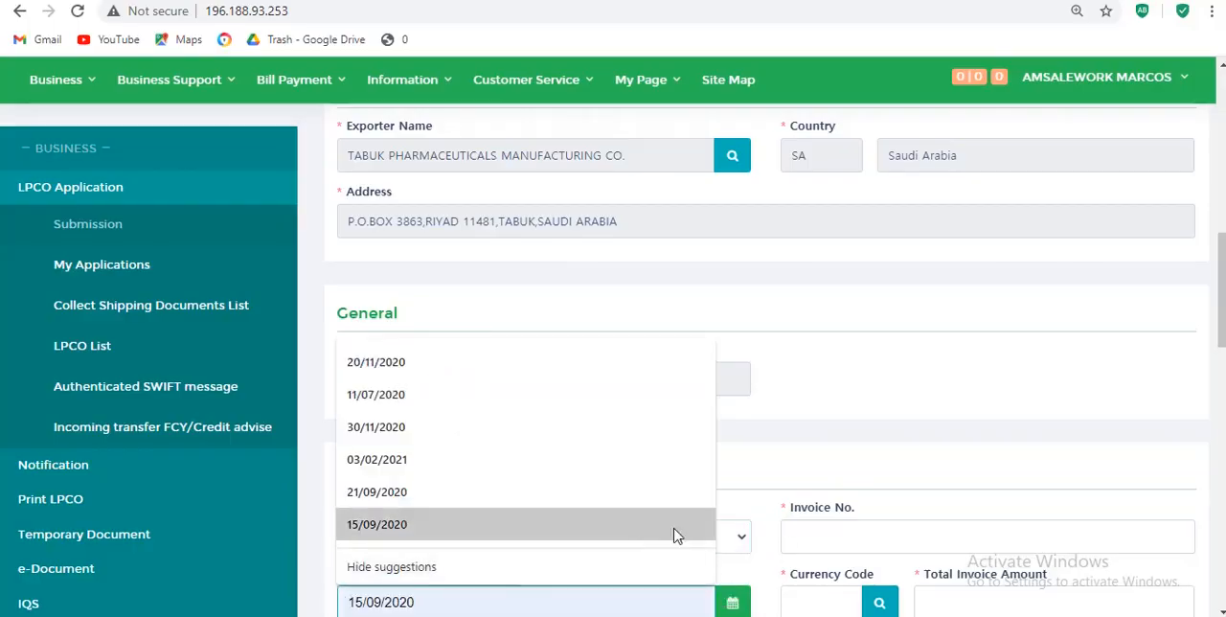
pyautogui.click(795, 536)
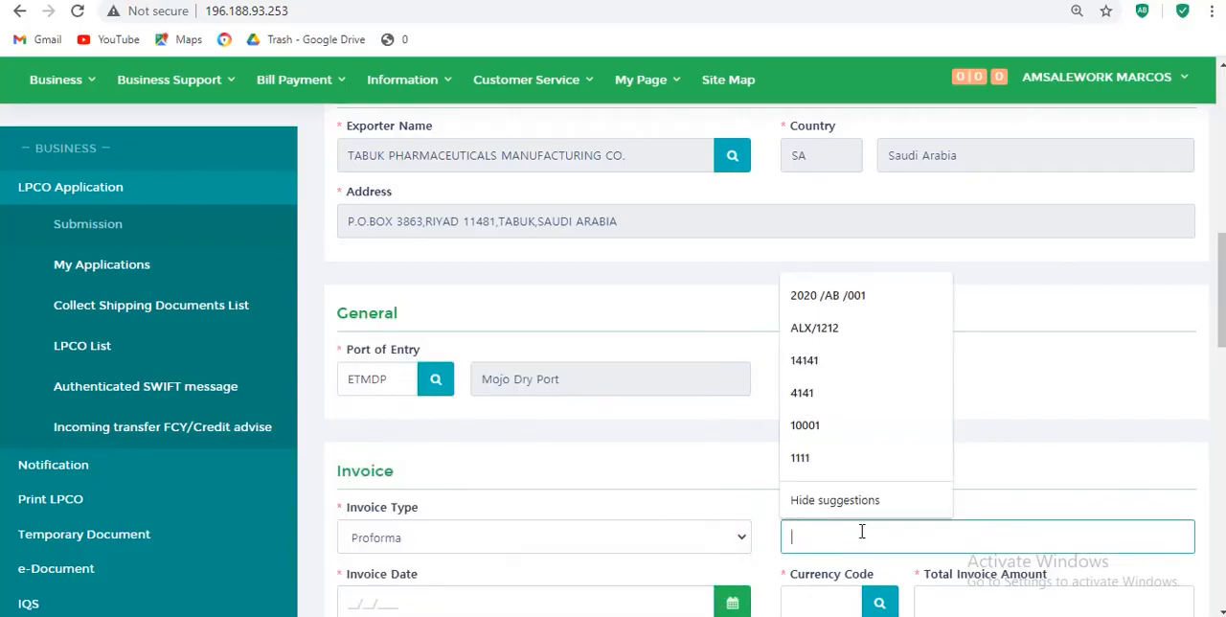
pyautogui.click(879, 289)
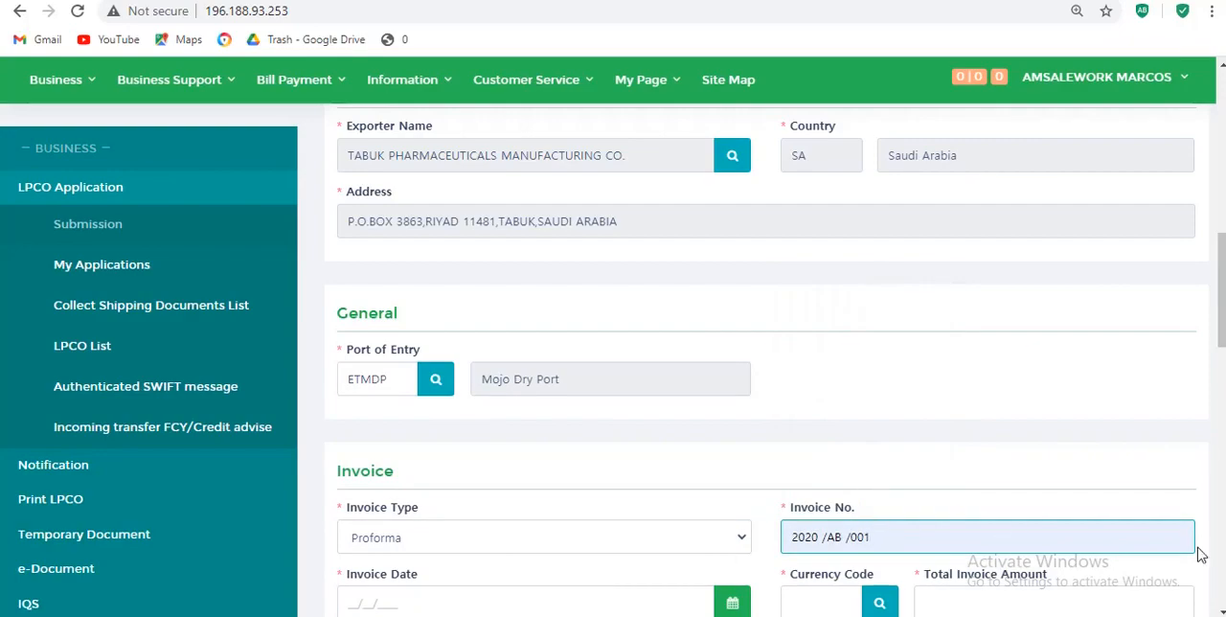
pyautogui.click(1218, 610)
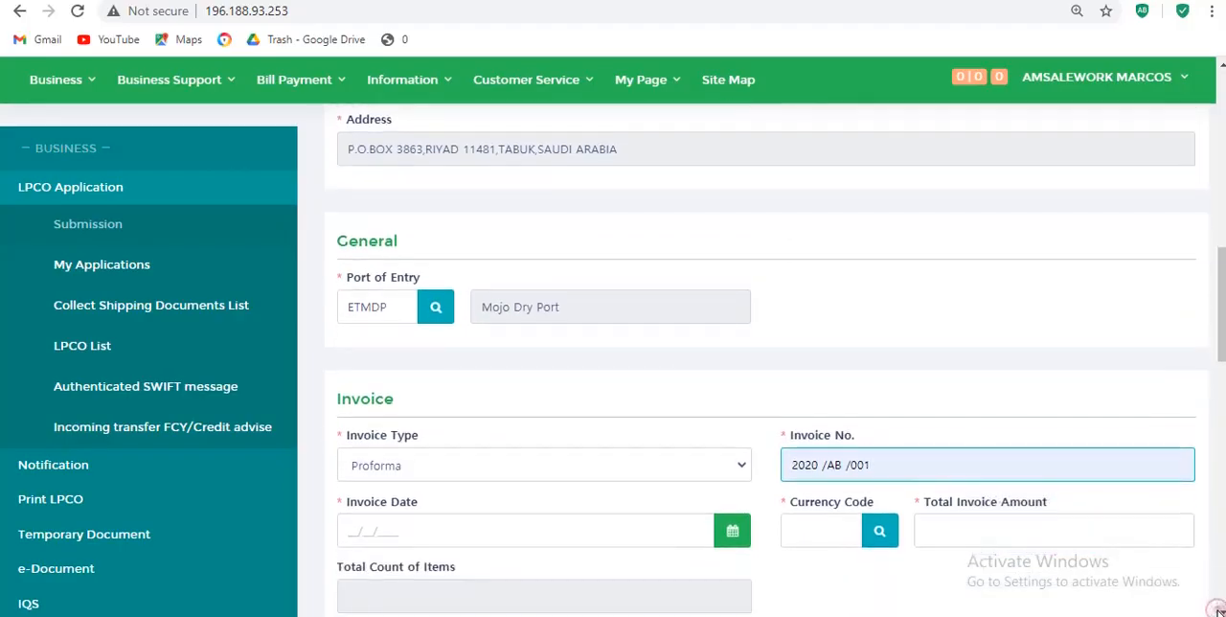
pyautogui.click(1218, 611)
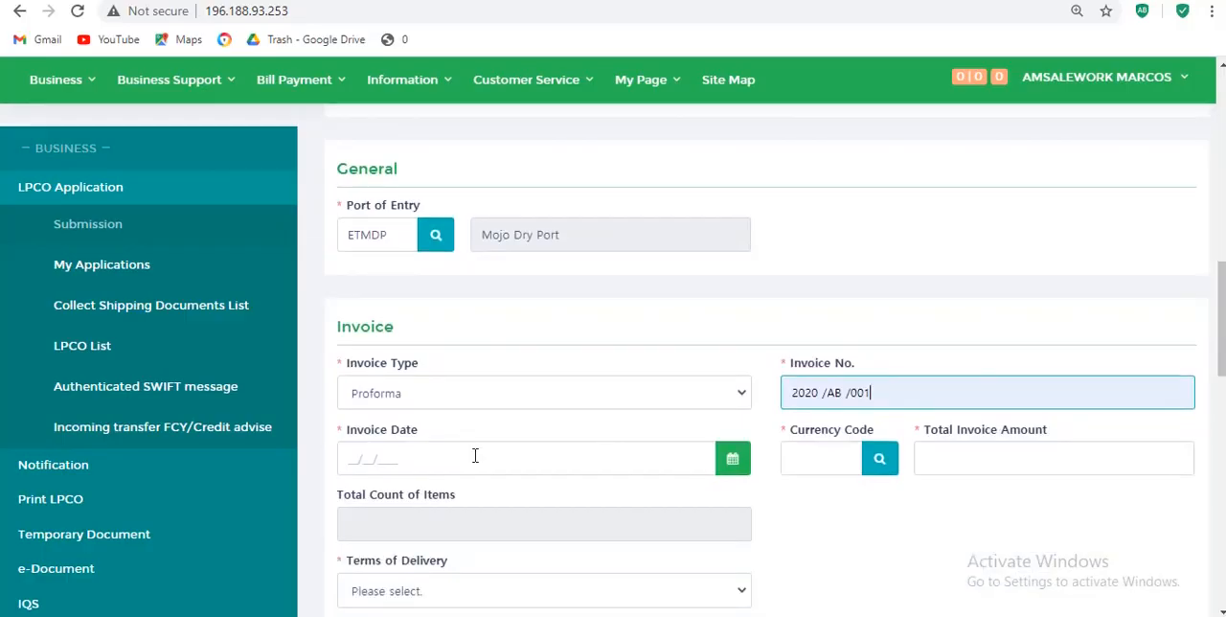
# - Set the invoice date to 16/02/2021
pyautogui.click(737, 475)
pyautogui.click(738, 475)
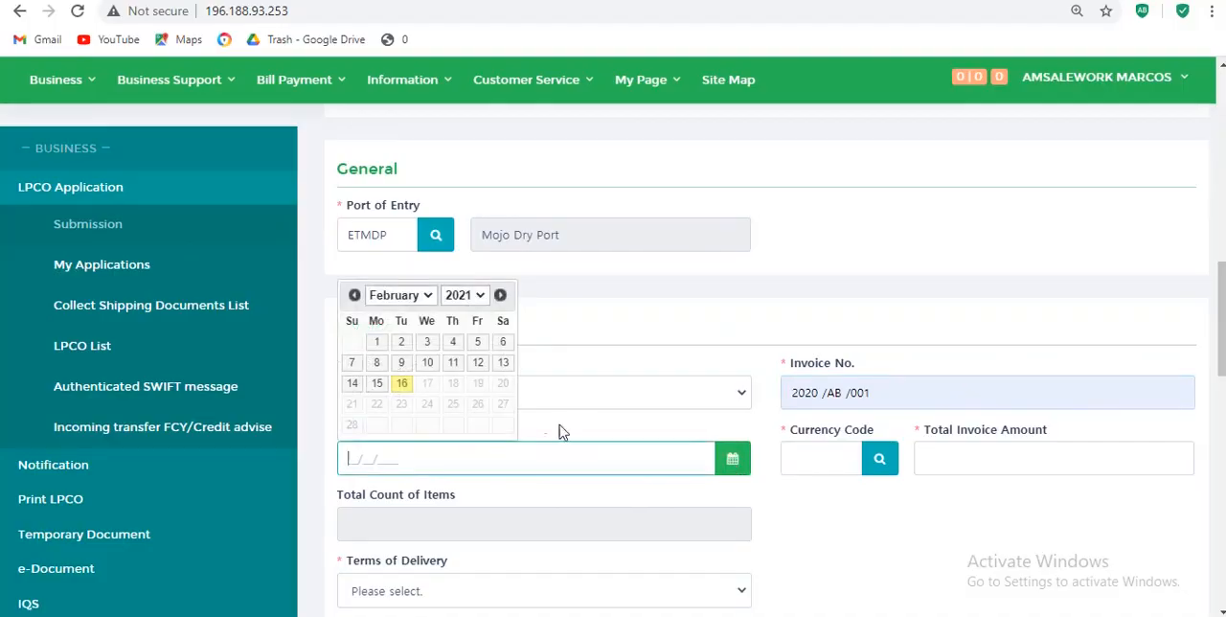
pyautogui.click(409, 388)
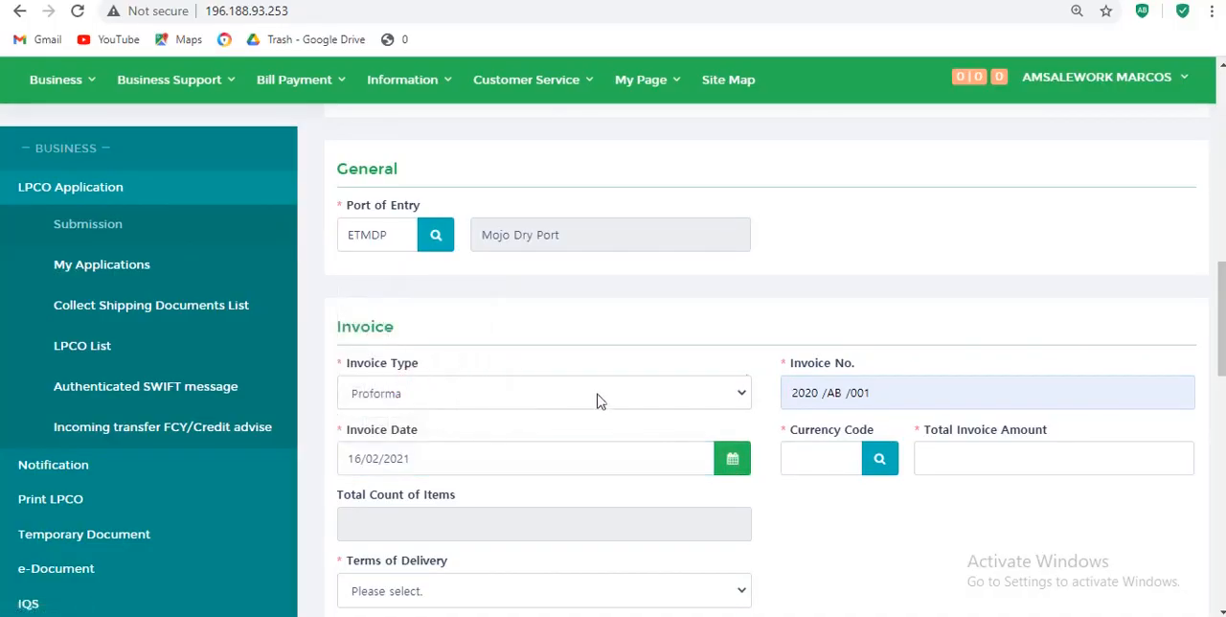
# - Search the invoice currency codes for the name "united" and select USD, United States Dollar
pyautogui.click(822, 466)
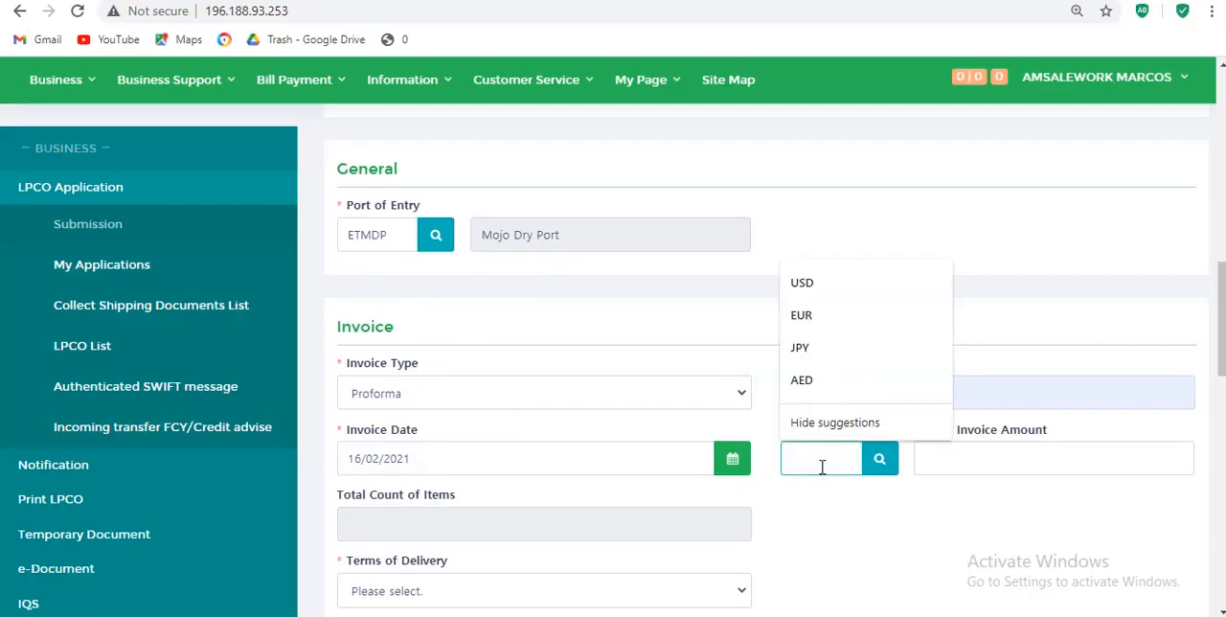
pyautogui.write('us')
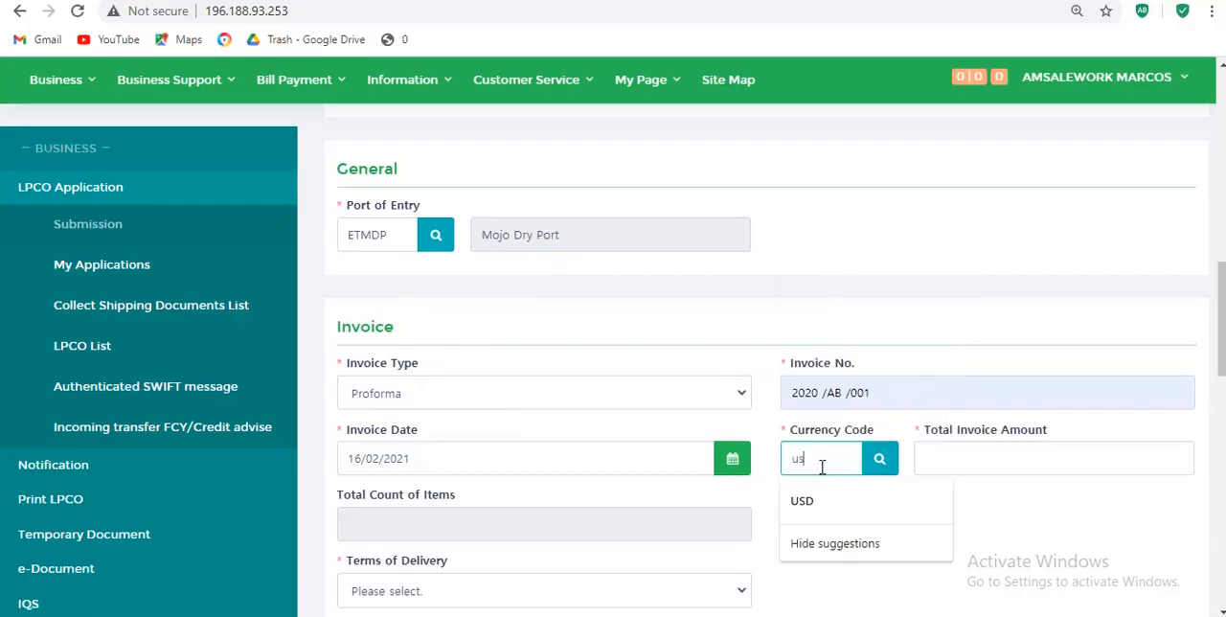
pyautogui.write('d')
pyautogui.click(873, 468)
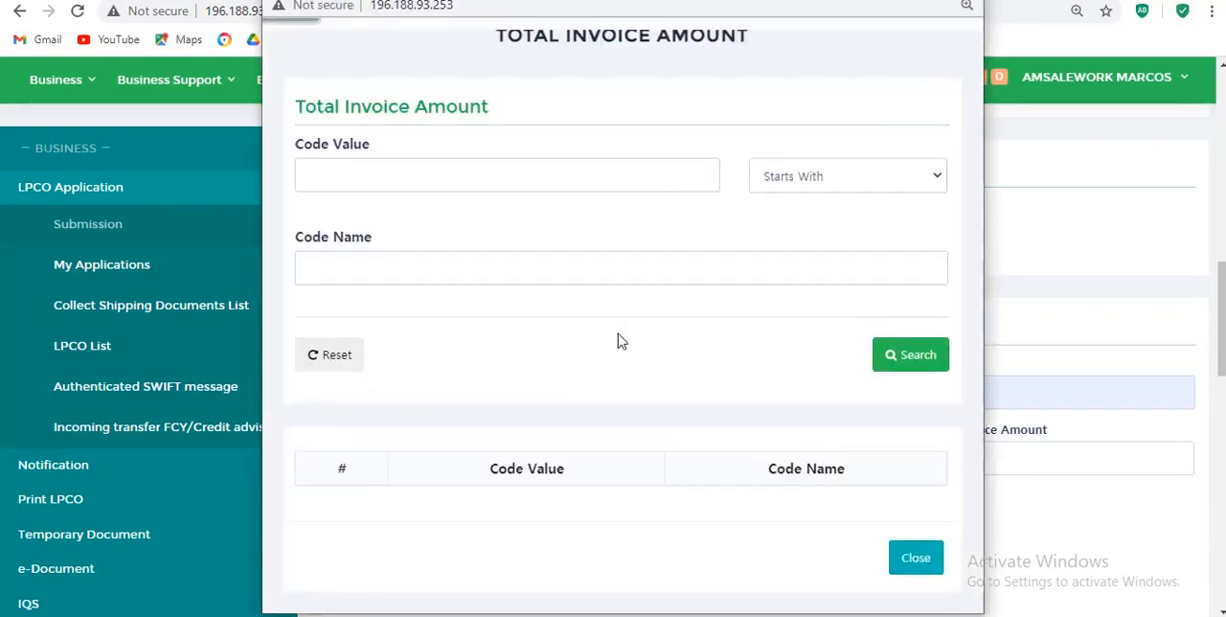
pyautogui.click(396, 276)
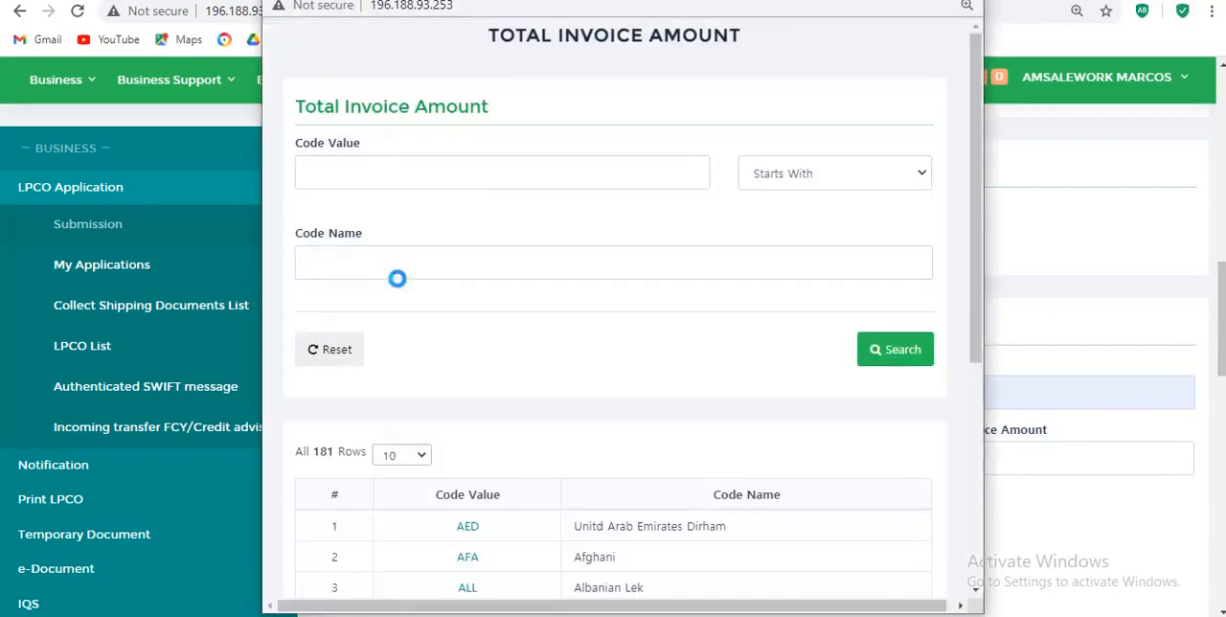
pyautogui.click(352, 260)
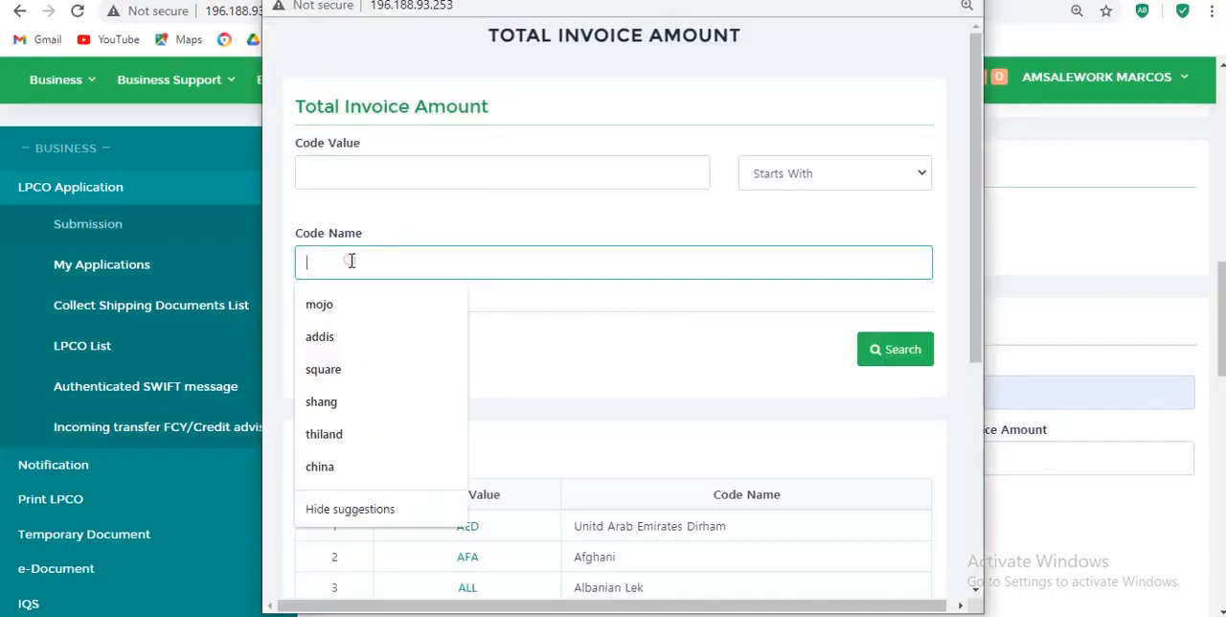
pyautogui.write('un')
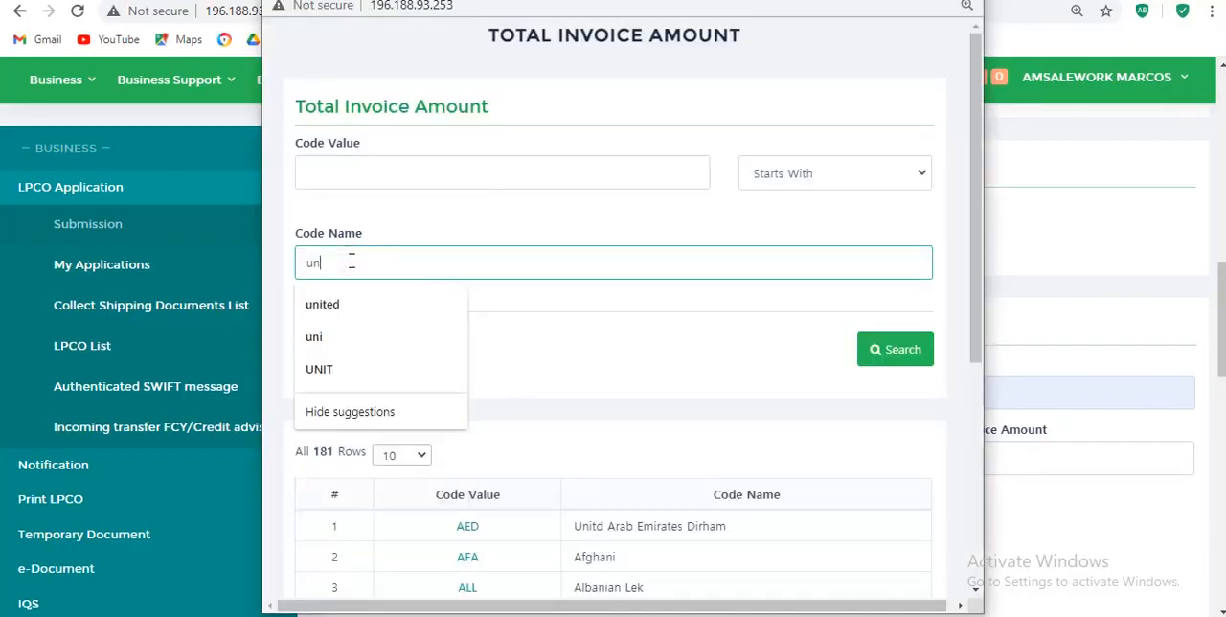
pyautogui.write('ited')
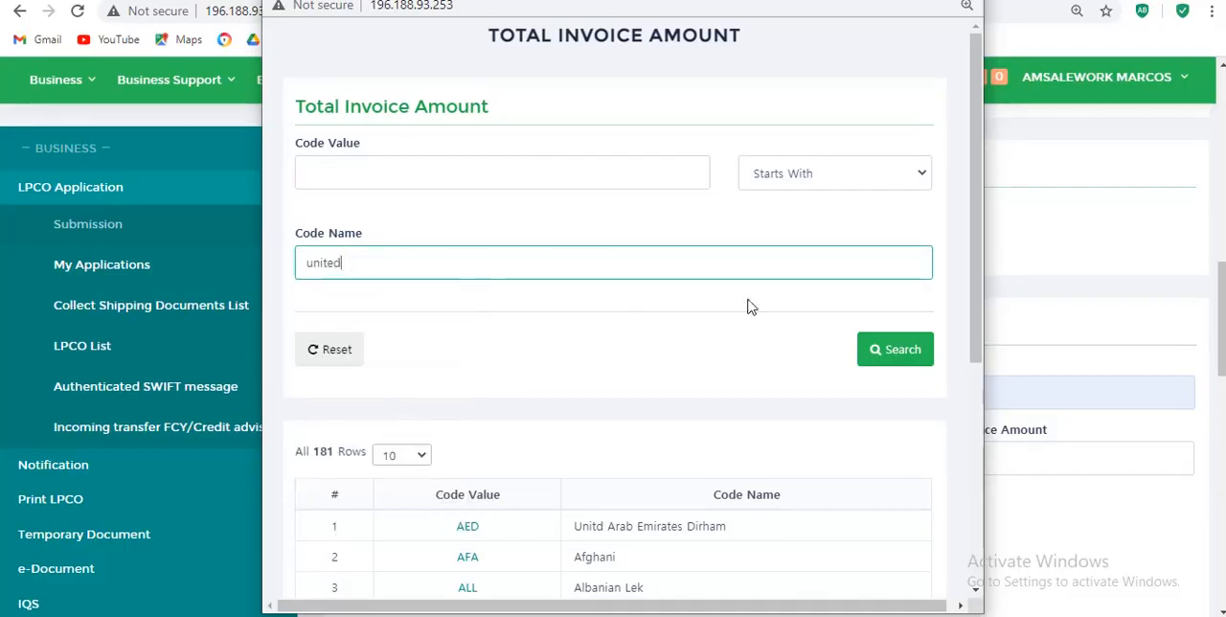
pyautogui.click(900, 350)
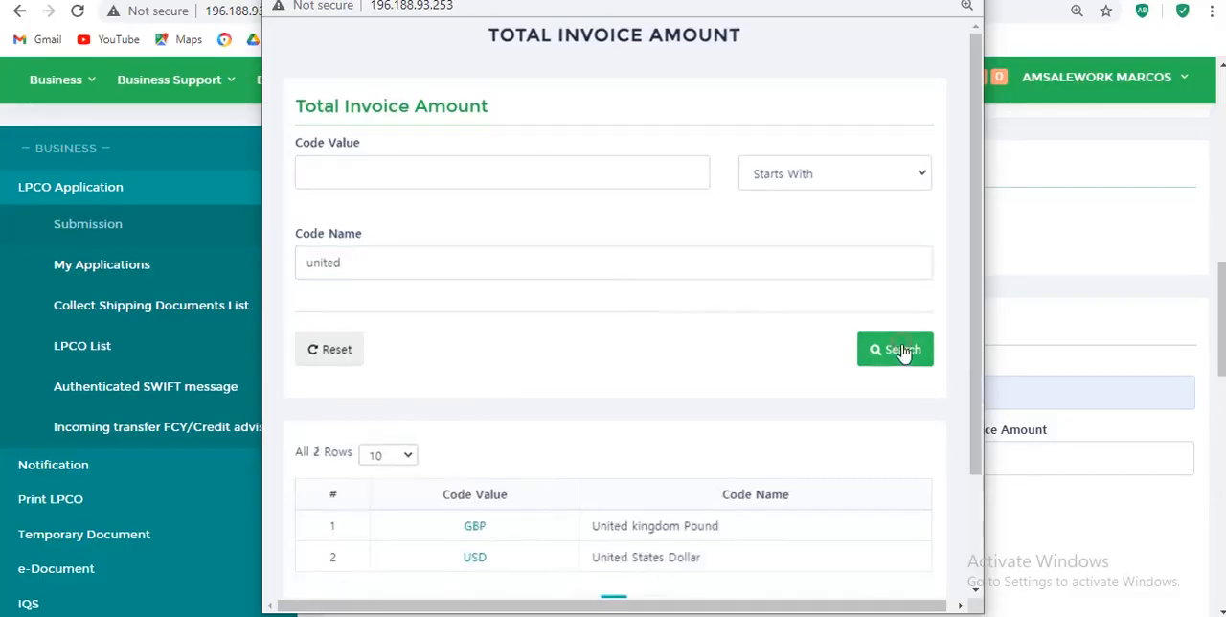
pyautogui.click(477, 561)
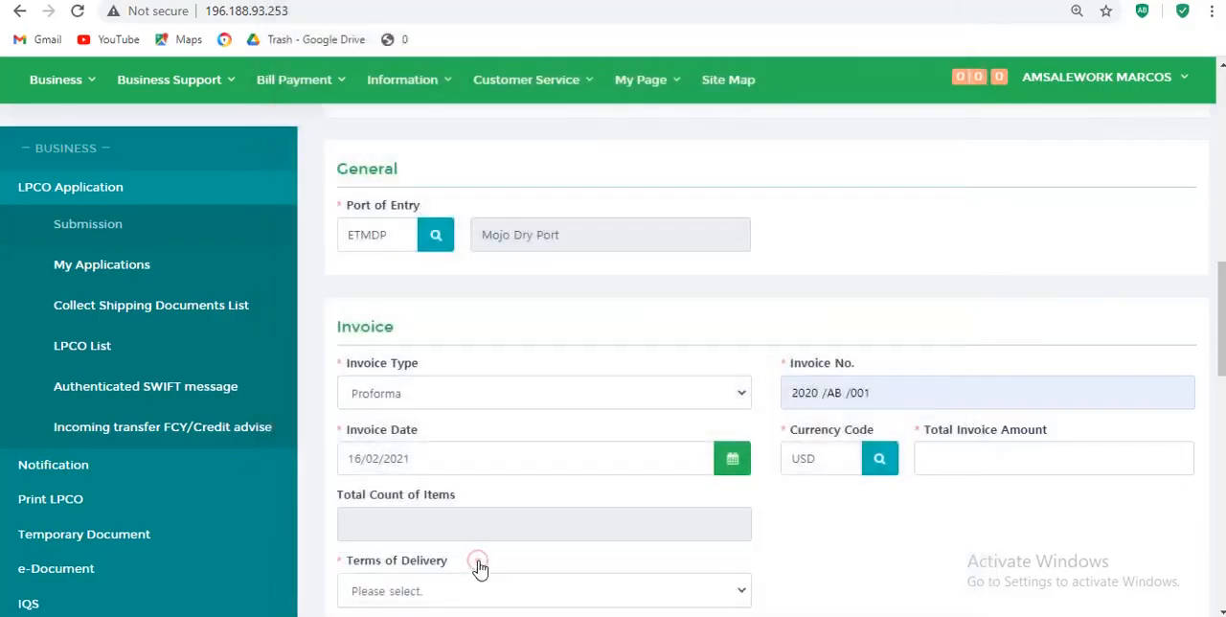
# - Enter a total invoice amount of 20000 and set the terms of delivery to [CFR] Cost and Freight
pyautogui.click(1046, 457)
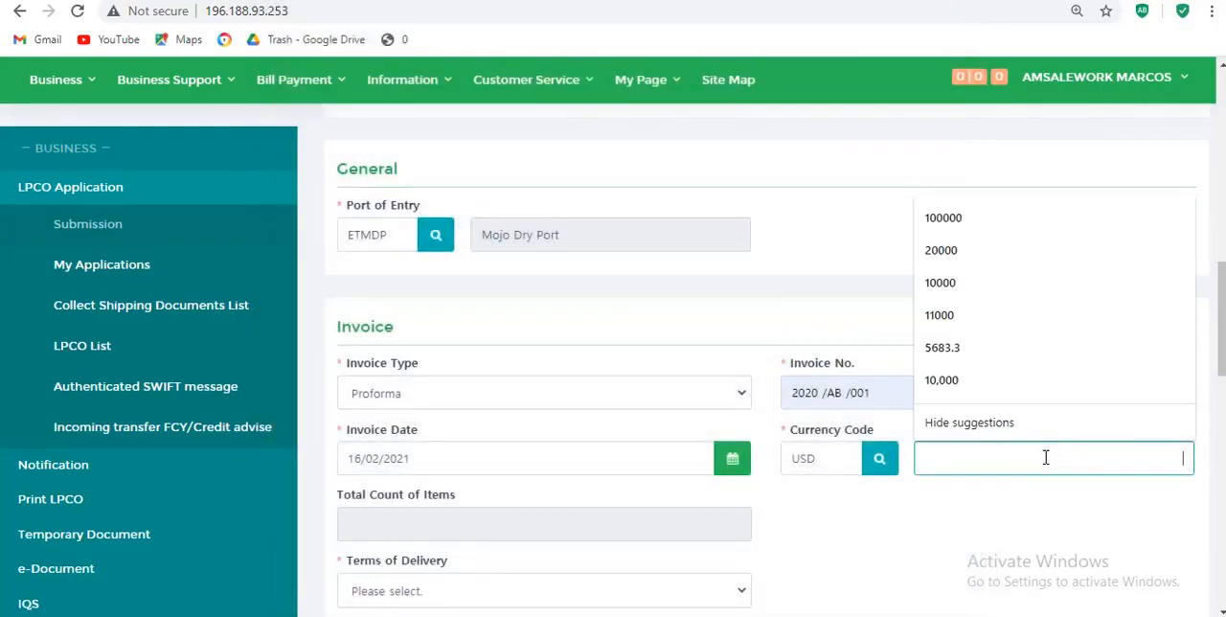
pyautogui.write('2000')
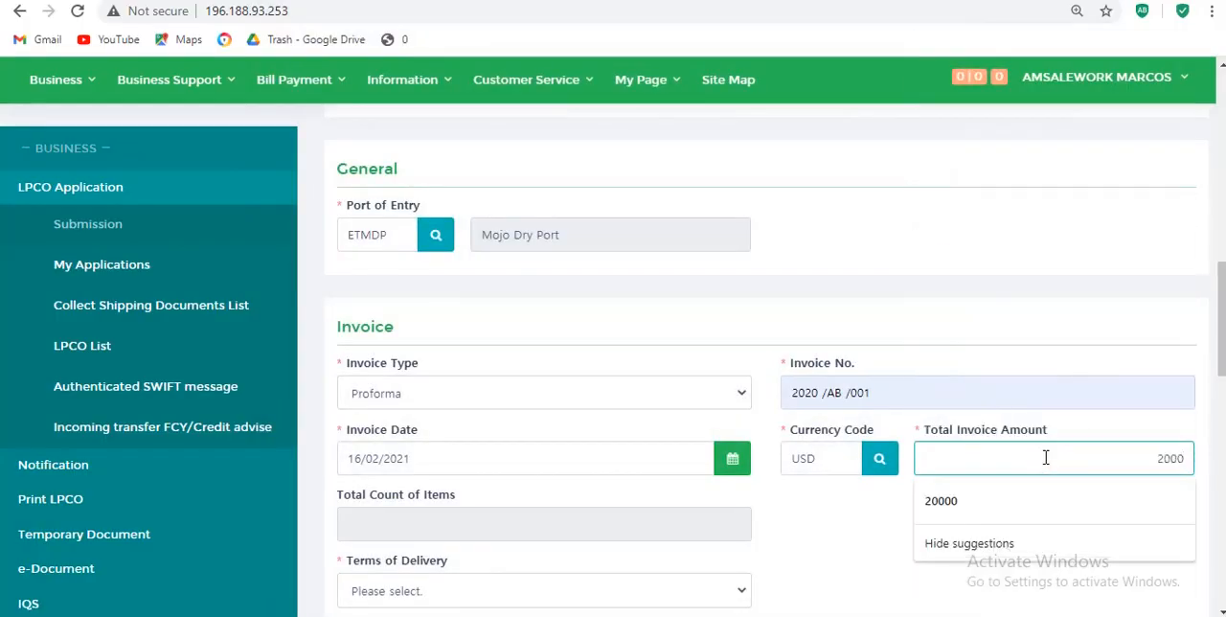
pyautogui.write('0')
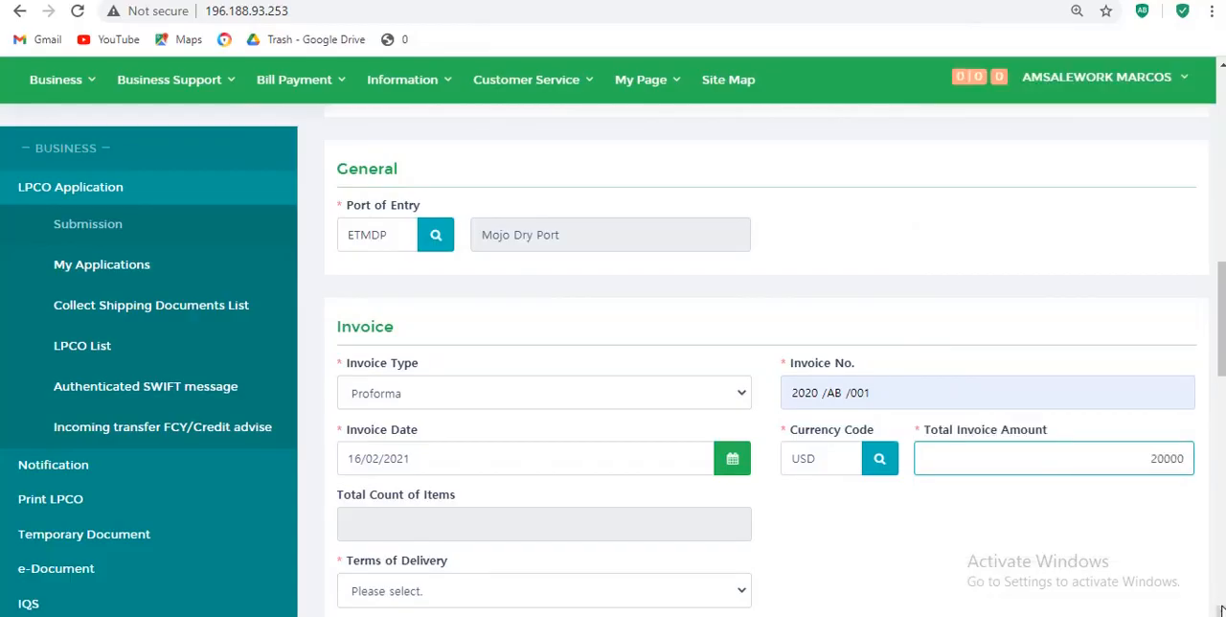
pyautogui.scroll(-2, 1221, 610)
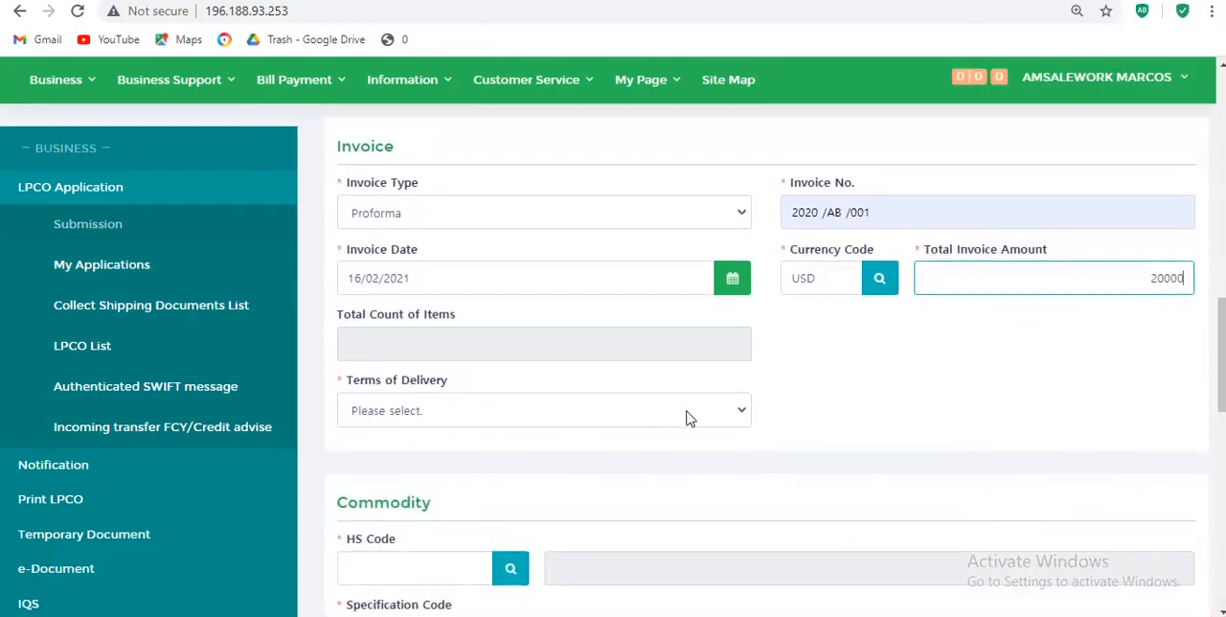
pyautogui.click(689, 418)
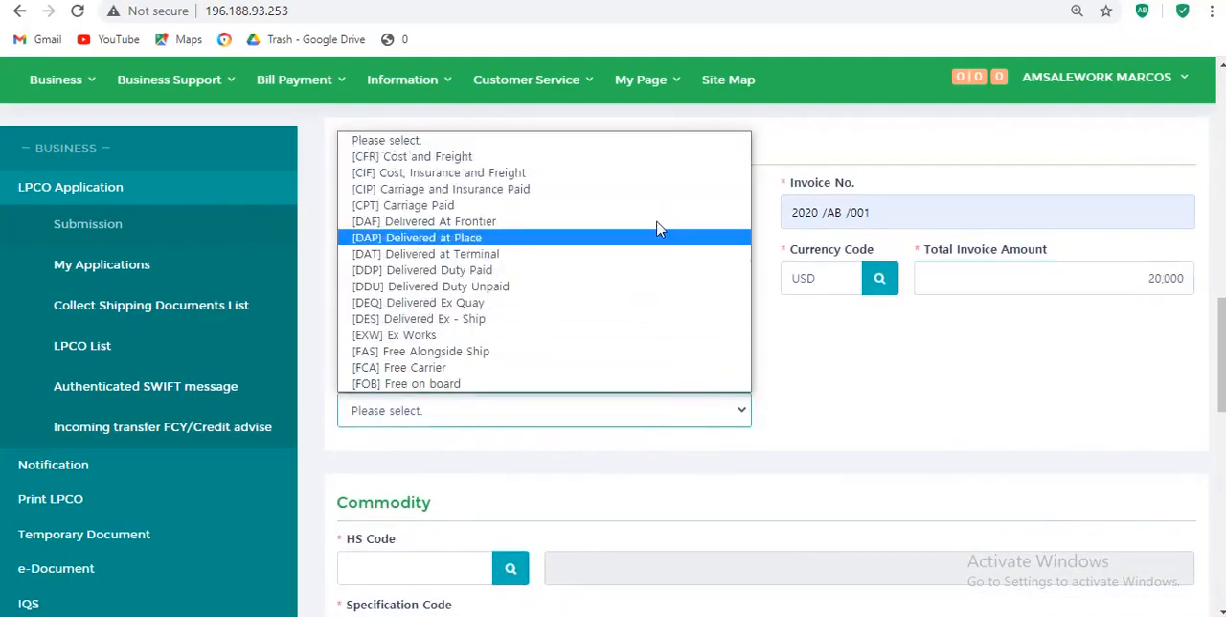
pyautogui.click(686, 158)
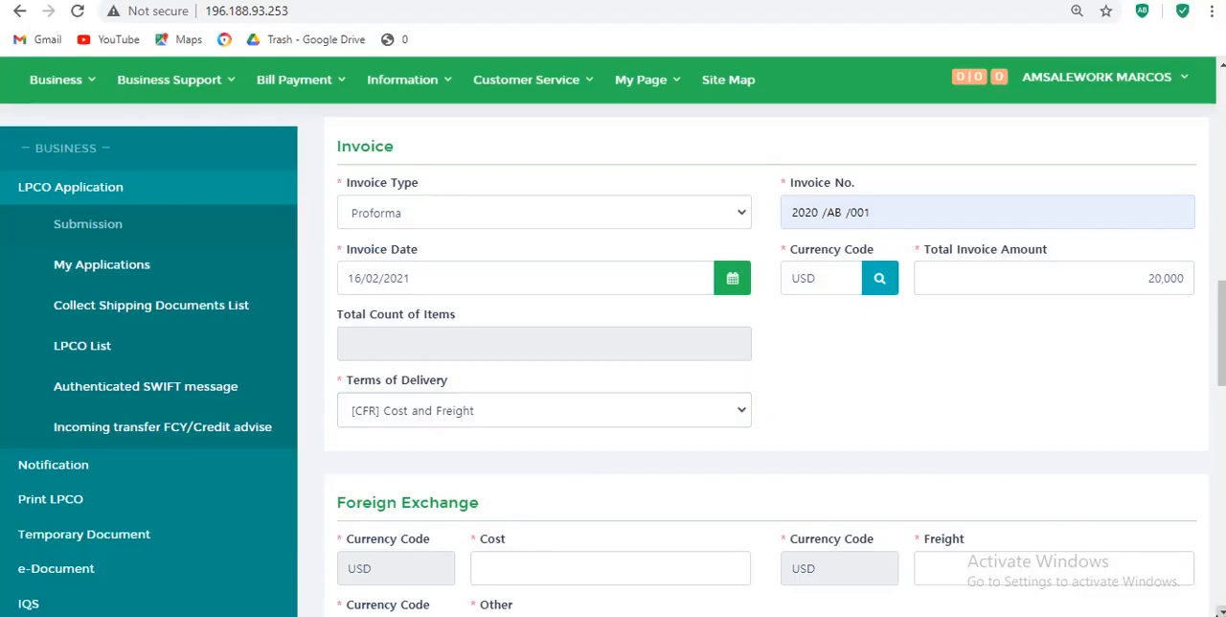
# - Fill in the foreign exchange amounts with a cost of 19000, freight of 1000 and other charges of 0
pyautogui.scroll(-1, 1216, 608)
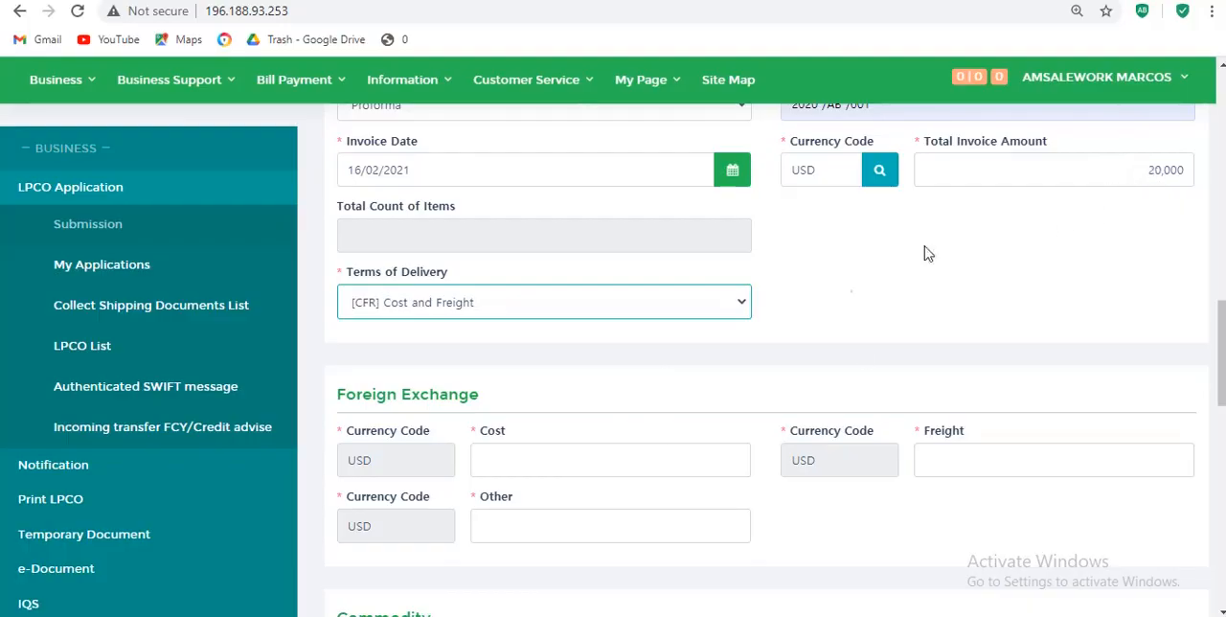
pyautogui.click(684, 462)
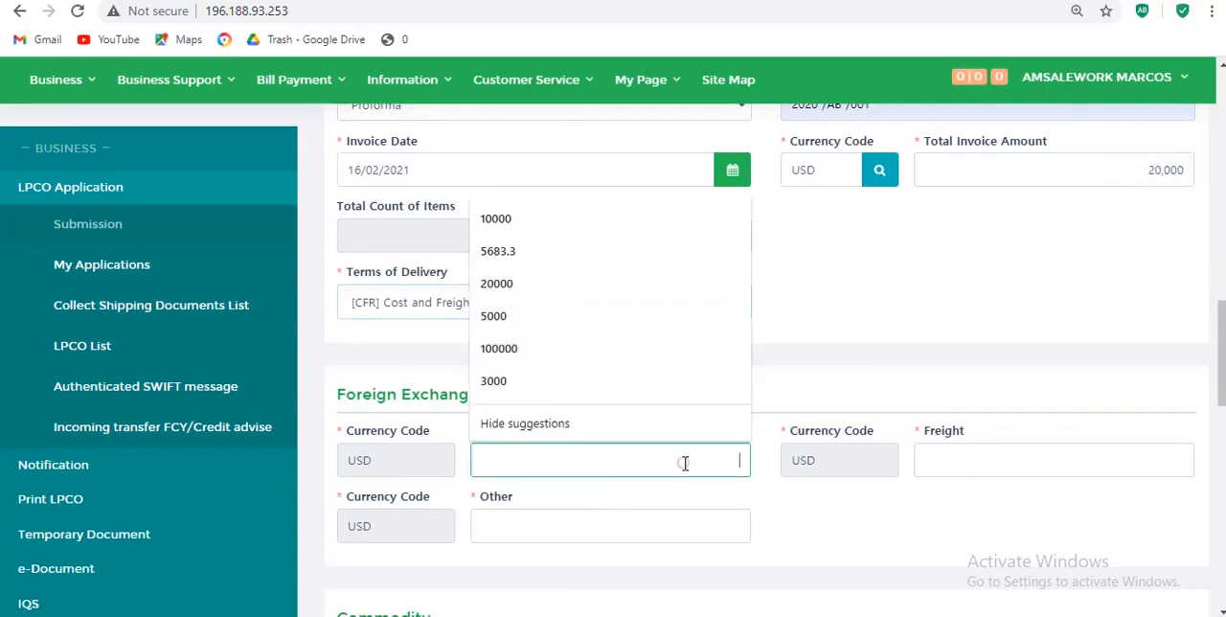
pyautogui.write('1900')
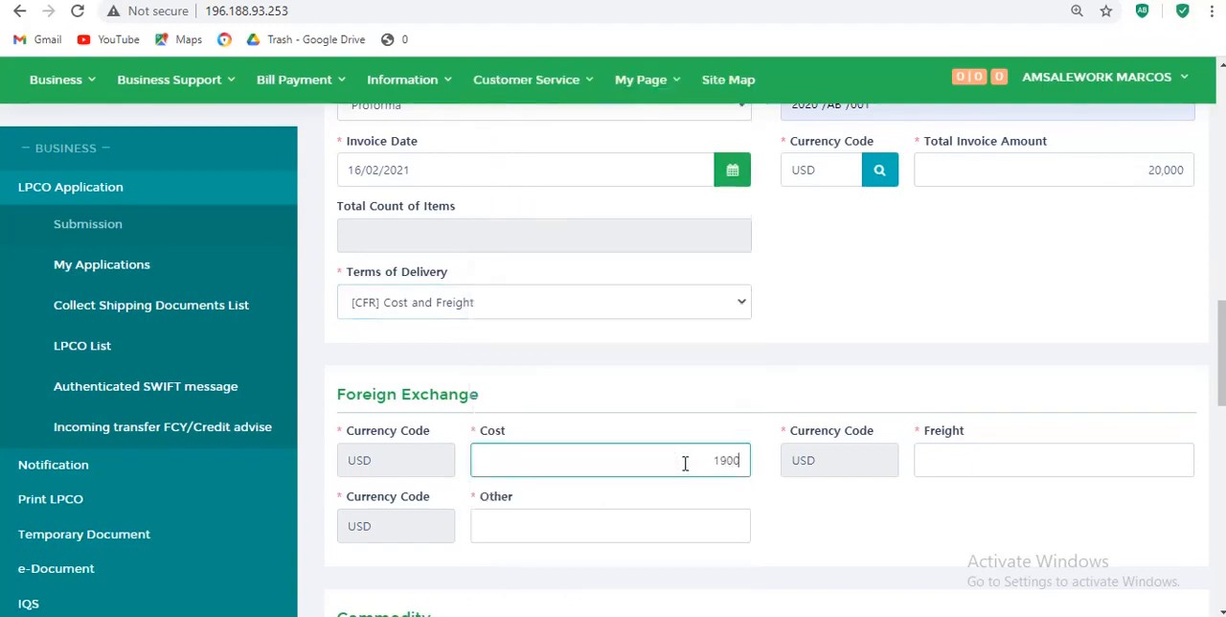
pyautogui.write('0')
pyautogui.click(1025, 458)
pyautogui.write('100')
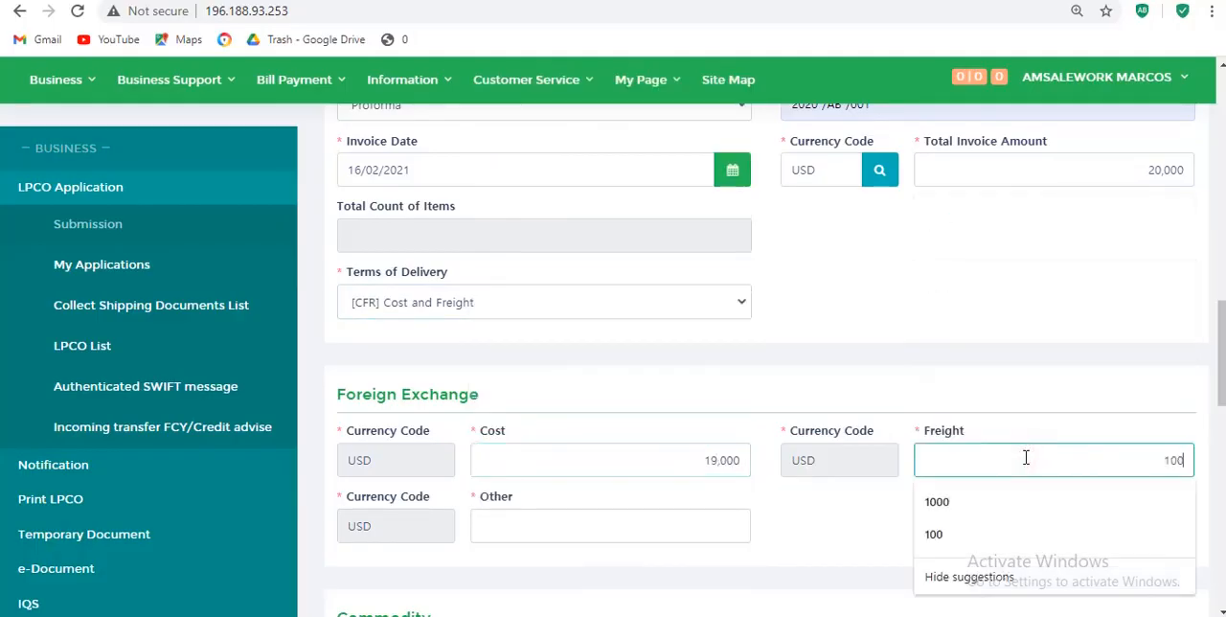
pyautogui.write('0')
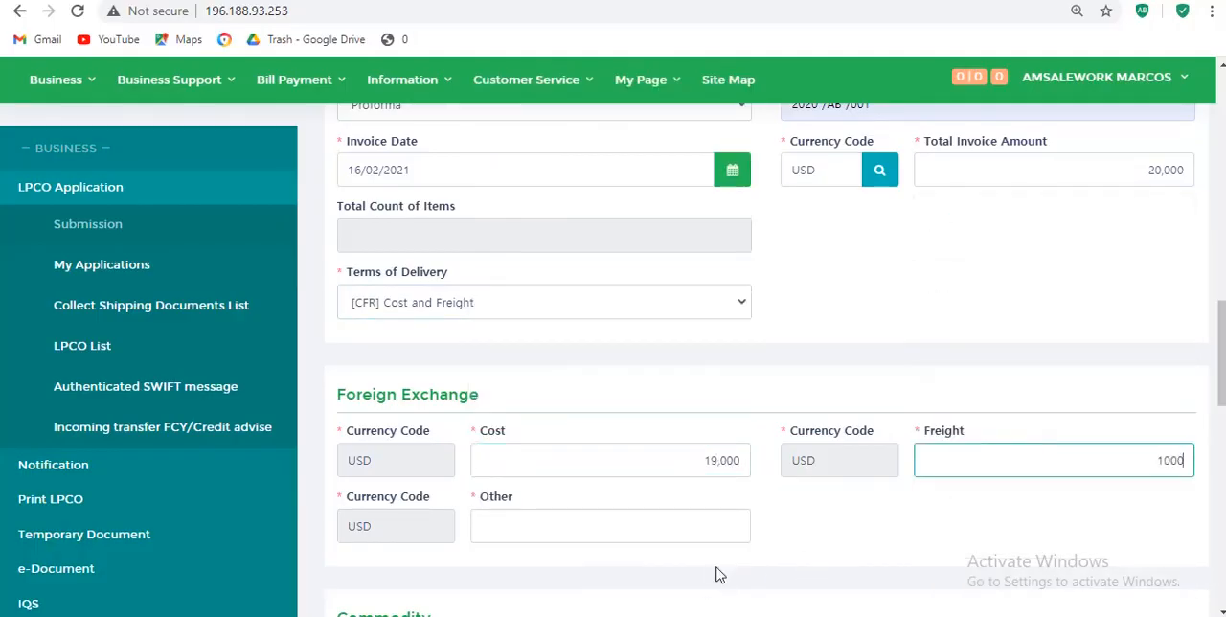
pyautogui.click(742, 531)
pyautogui.write('0')
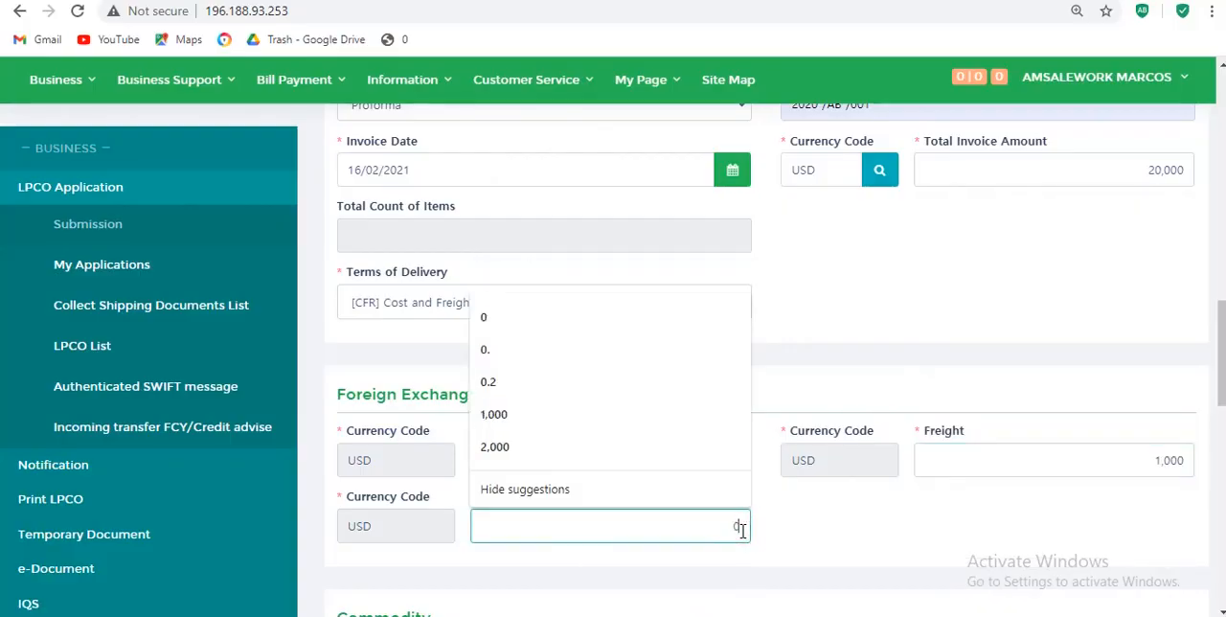
pyautogui.click(878, 381)
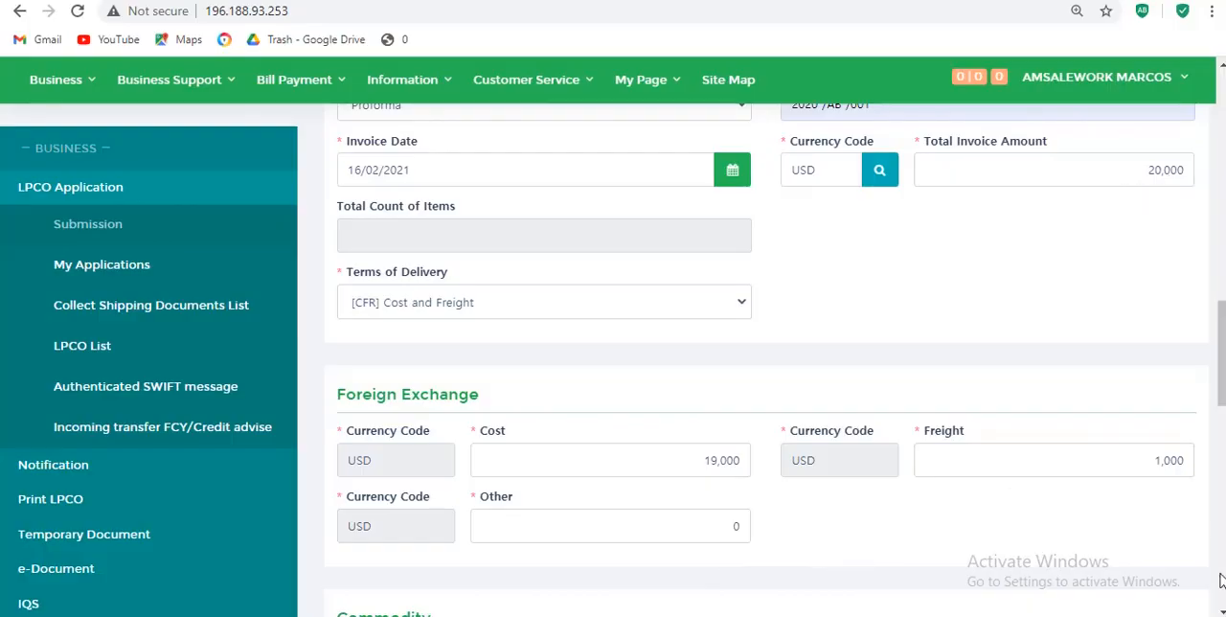
# - Search the commodity's HS codes for 300490 and select 30049090, other medicaments excluding anaesthetics
pyautogui.click(1218, 611)
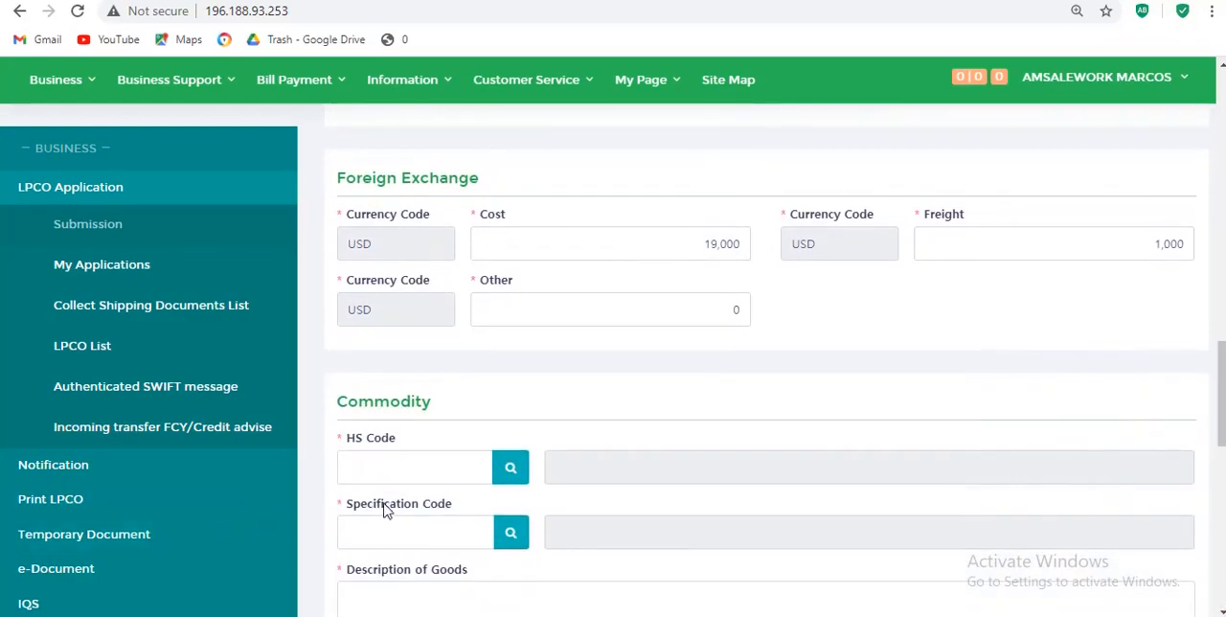
pyautogui.click(510, 469)
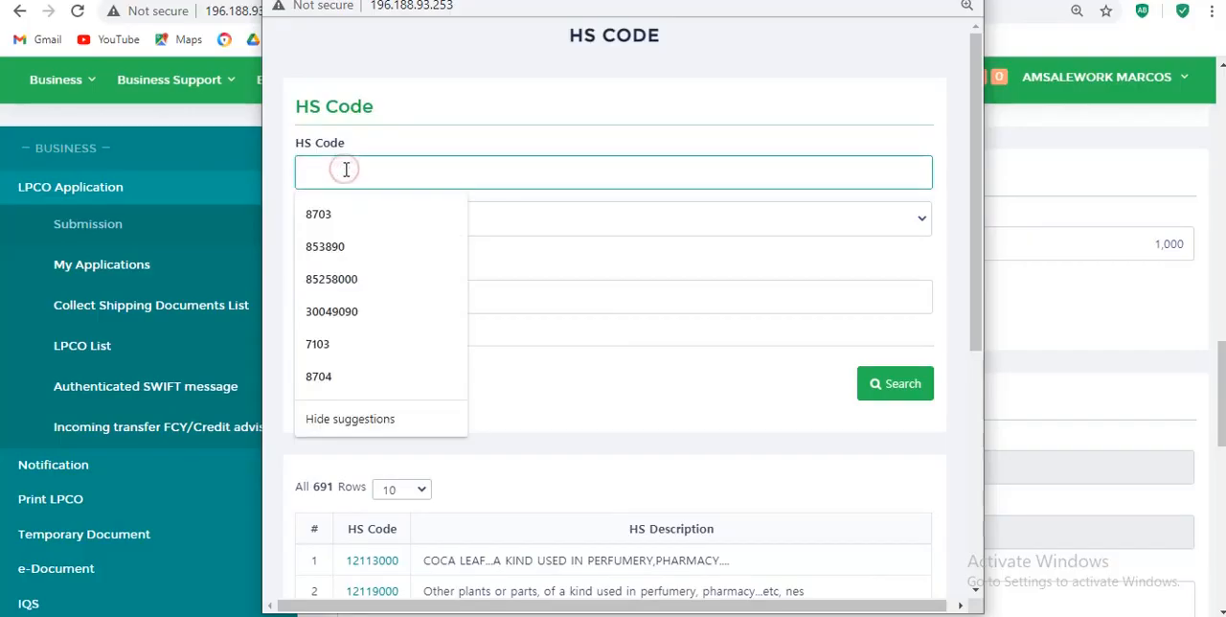
pyautogui.write('30')
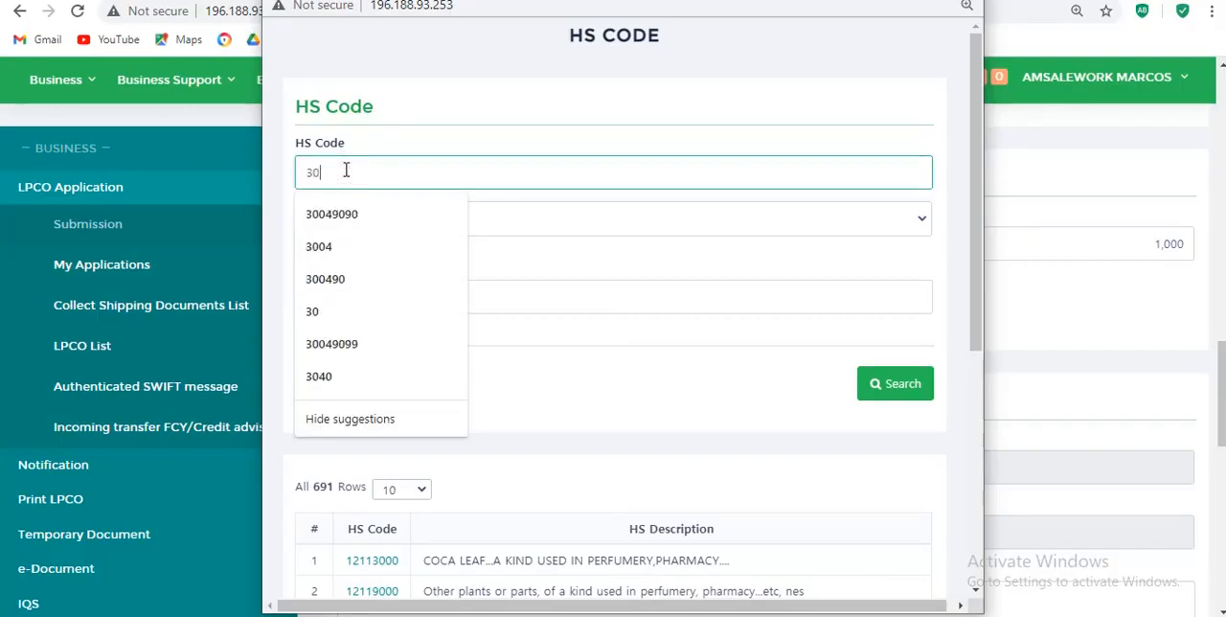
pyautogui.write('0490')
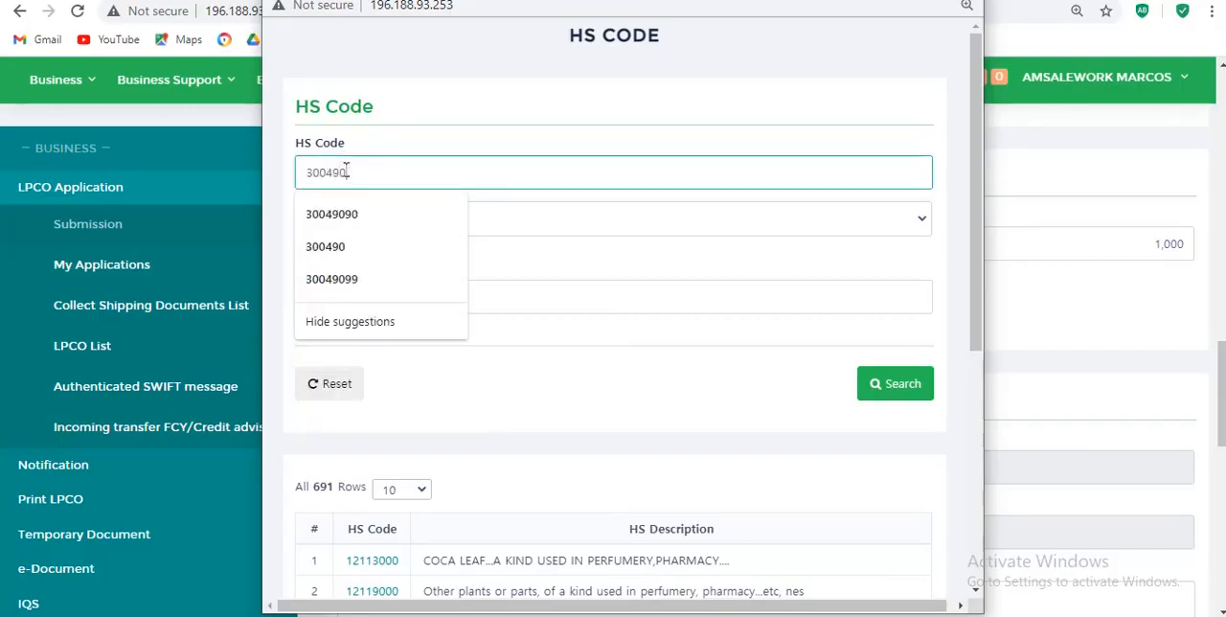
pyautogui.click(921, 392)
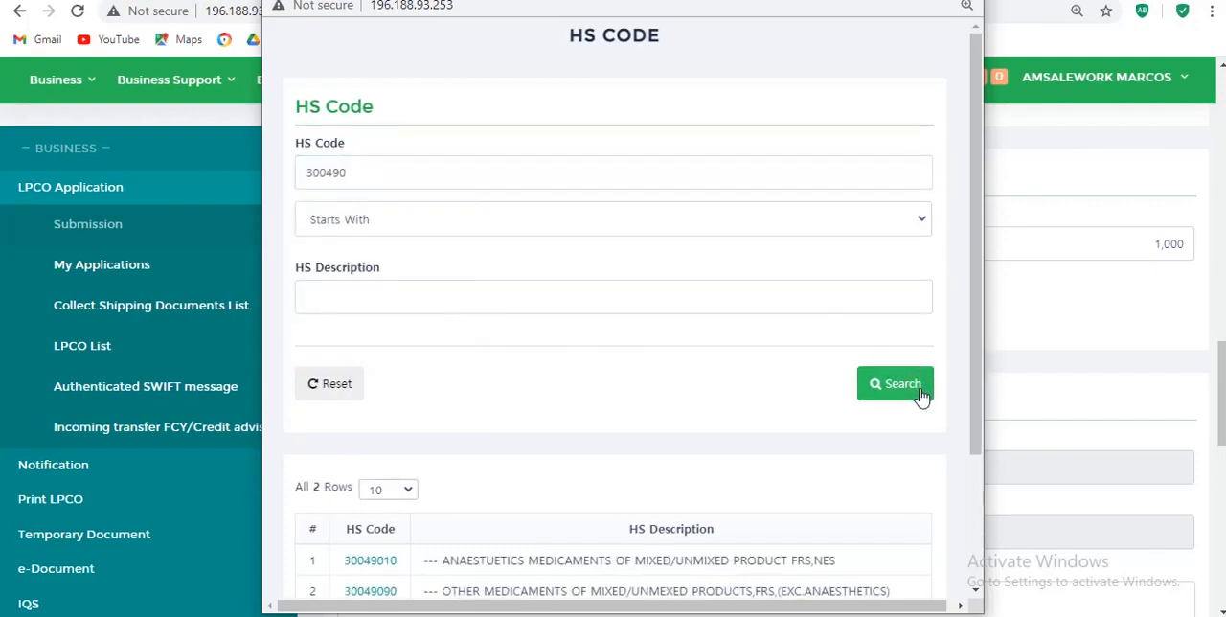
pyautogui.click(975, 590)
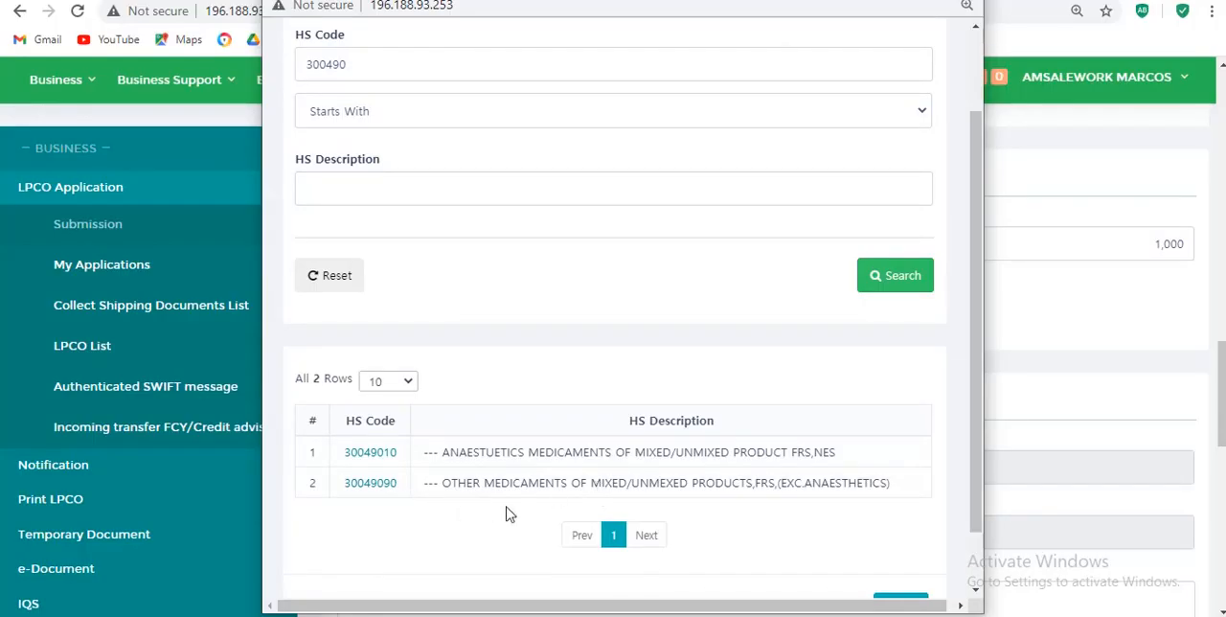
pyautogui.click(380, 490)
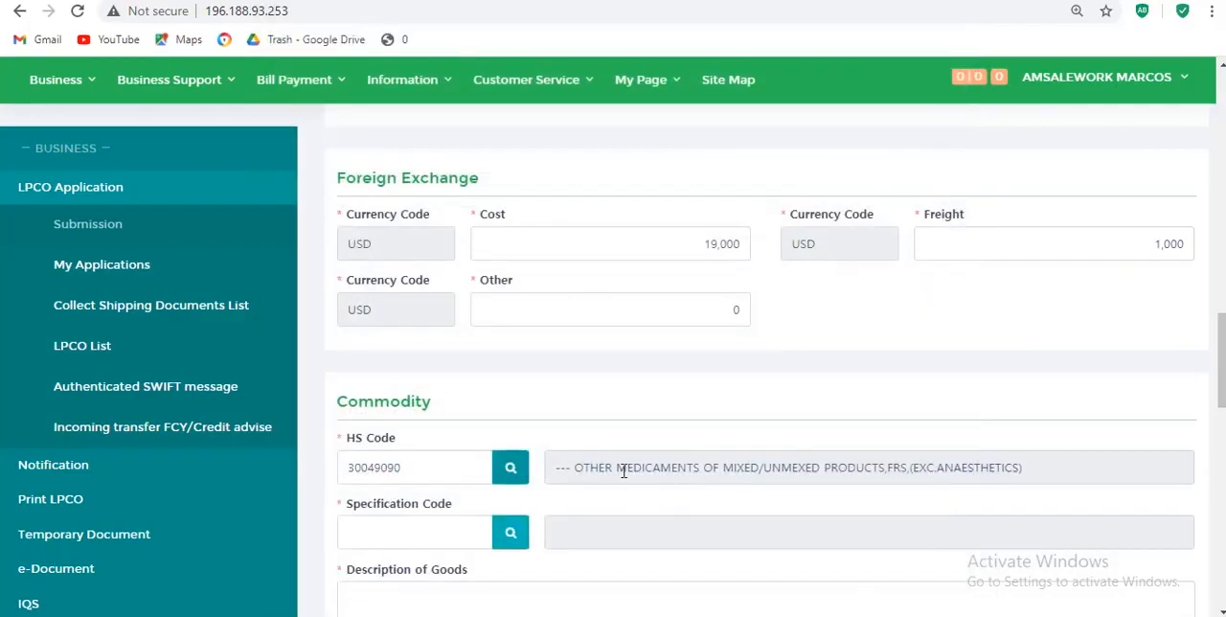
pyautogui.click(511, 534)
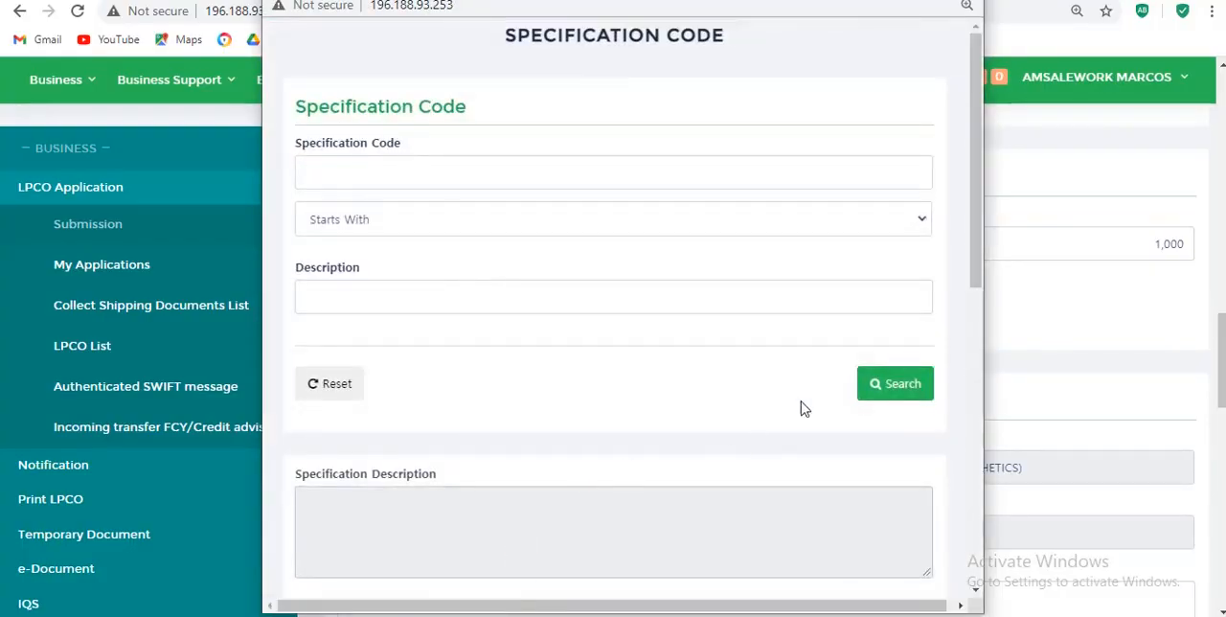
pyautogui.click(976, 590)
pyautogui.moveTo(977, 592); pyautogui.dragTo(977, 592)
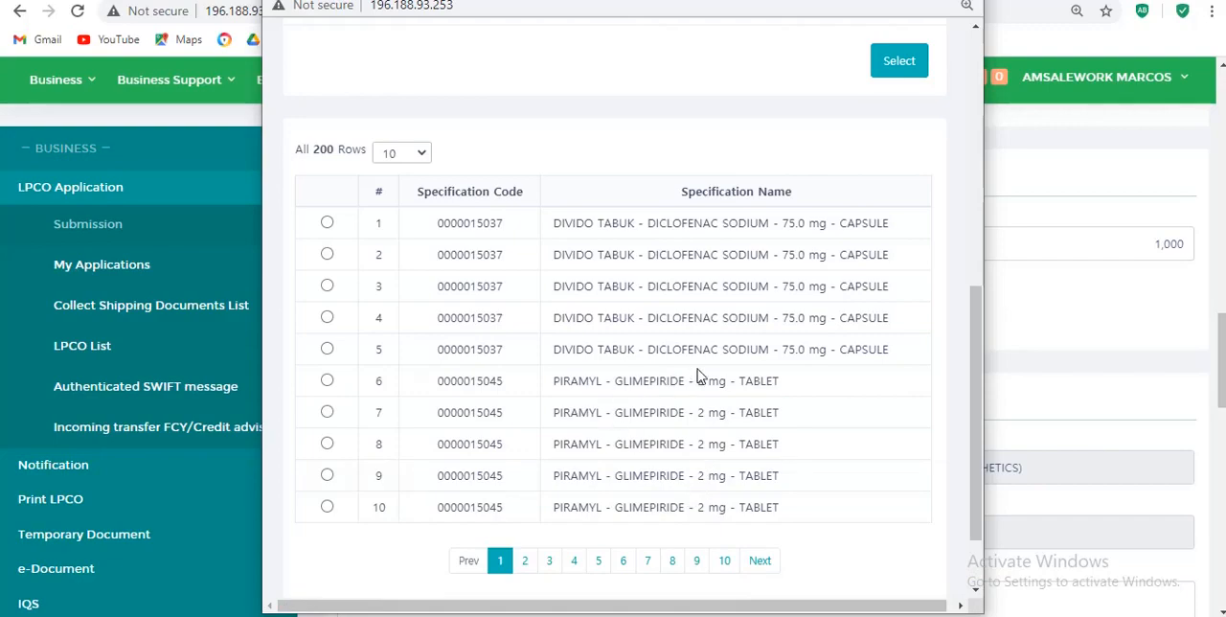
pyautogui.click(328, 318)
pyautogui.click(899, 67)
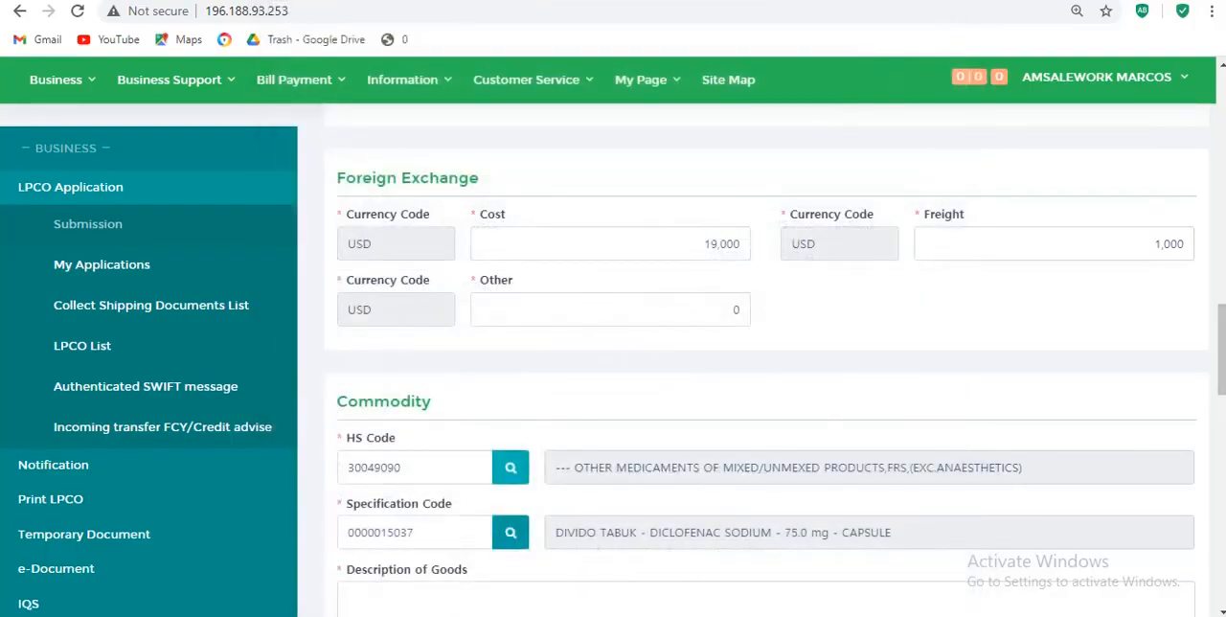
pyautogui.click(1220, 611)
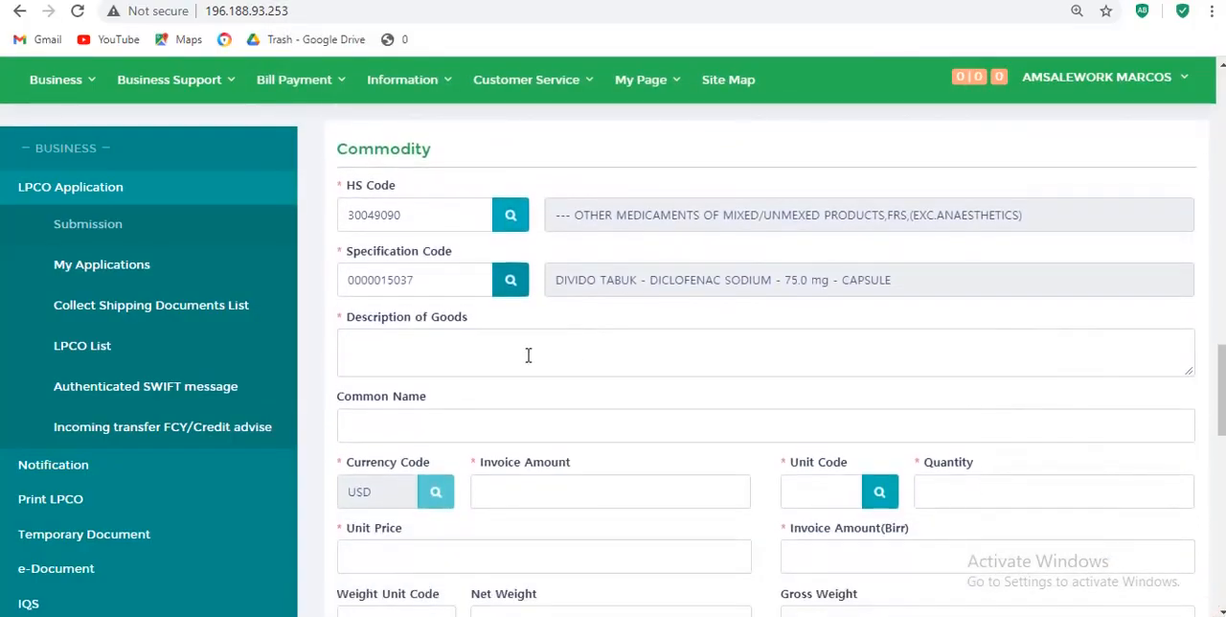
# - Enter DICLOFENAC 75MG as the commodity's description of goods
pyautogui.click(374, 348)
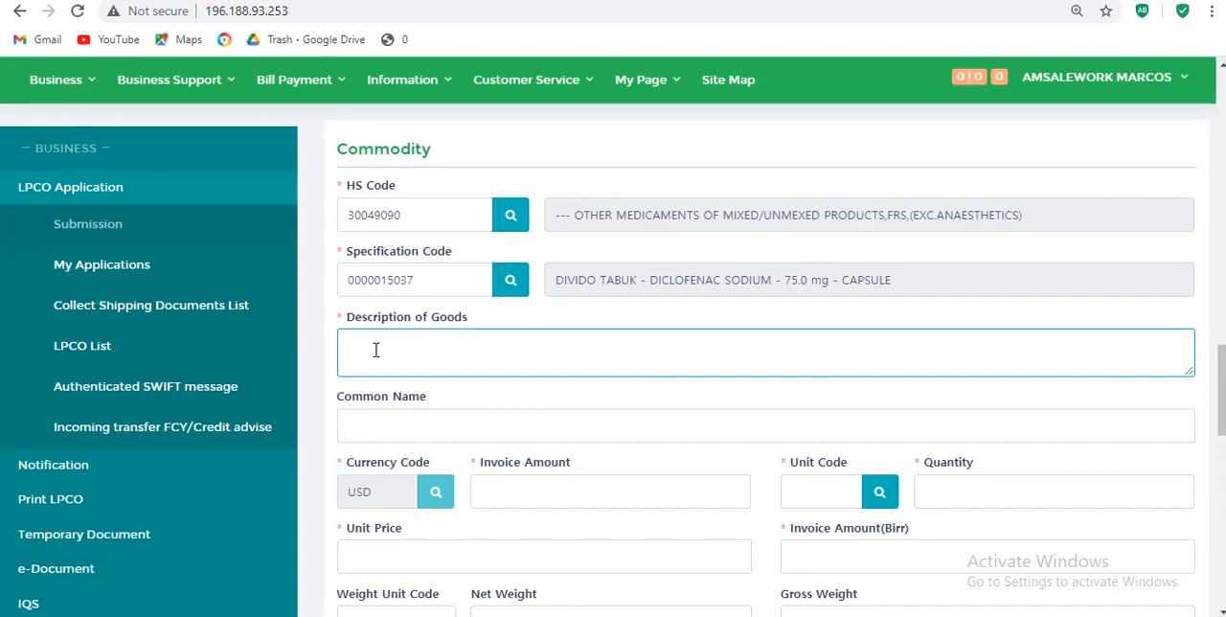
pyautogui.write('d')
pyautogui.press('BackSpace')
pyautogui.write('DICLOFENAC 75MG')
# - Set the commodity's invoice amount to 19000 and its unit code to UNT
pyautogui.click(585, 487)
pyautogui.write('1')
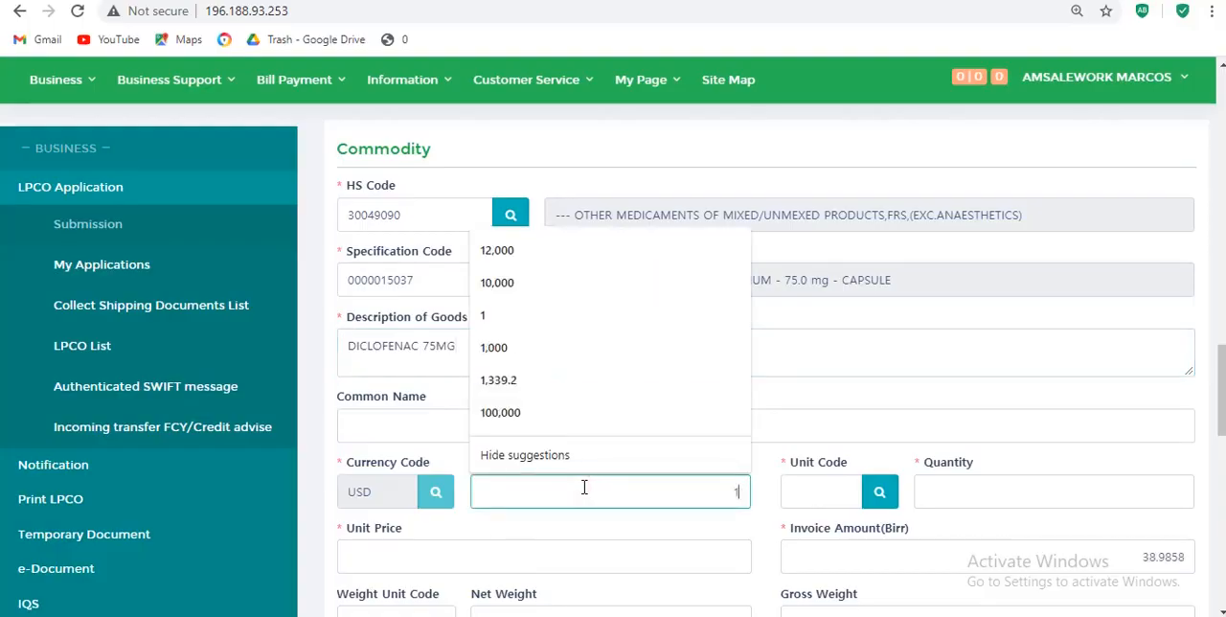
pyautogui.write('9000')
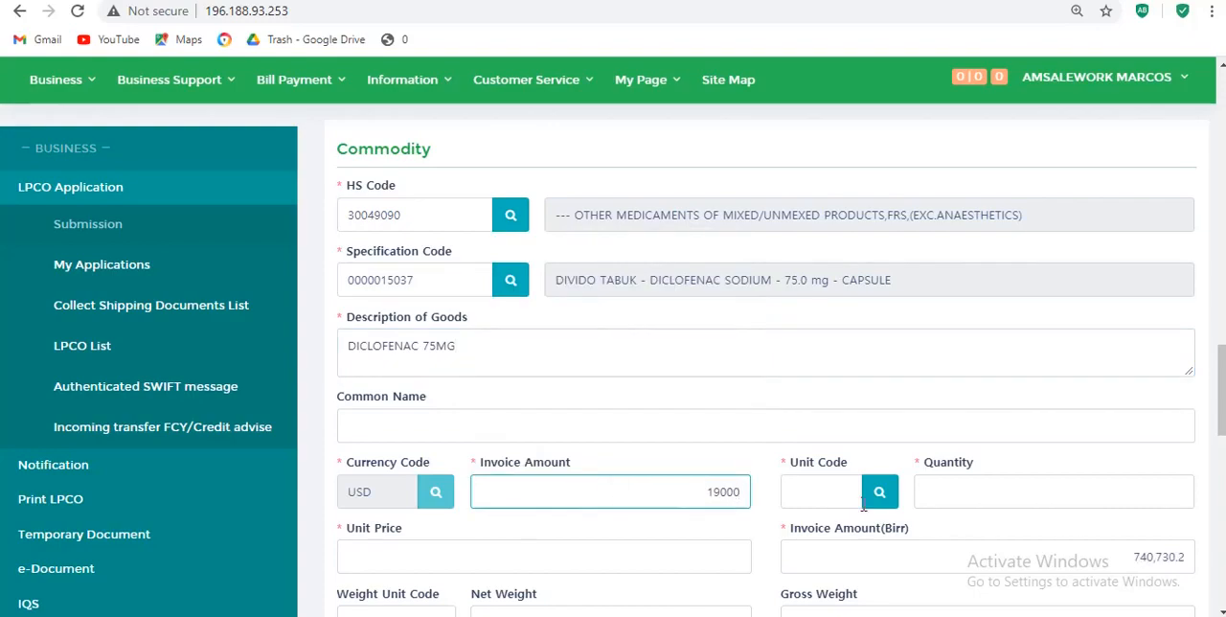
pyautogui.click(824, 505)
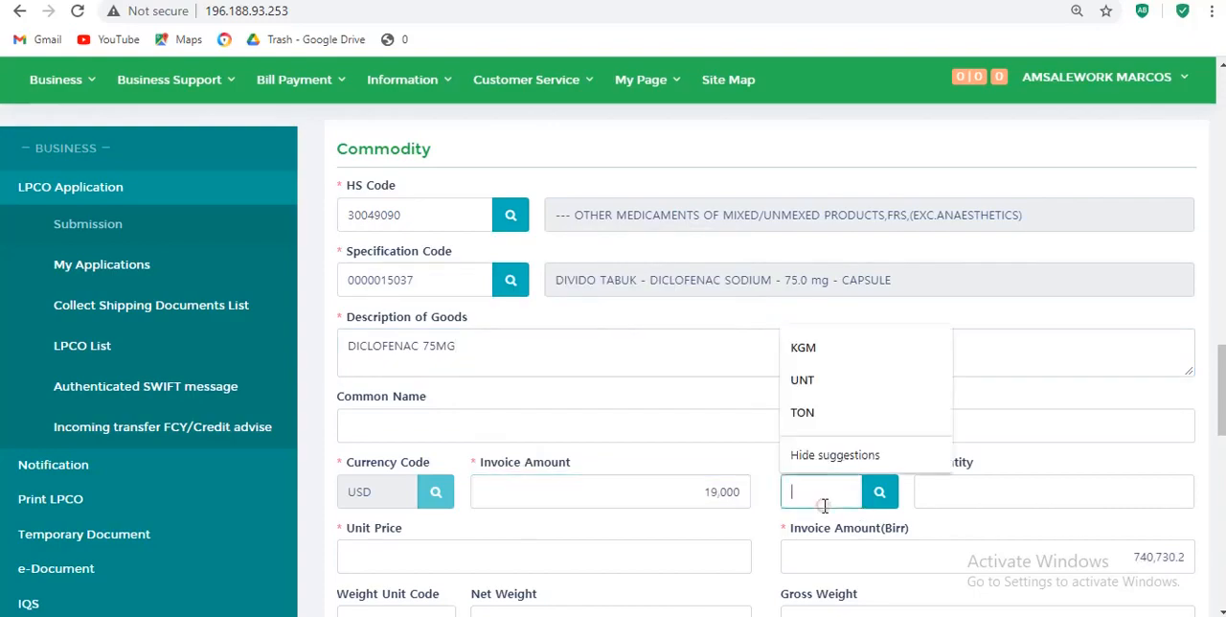
pyautogui.click(843, 382)
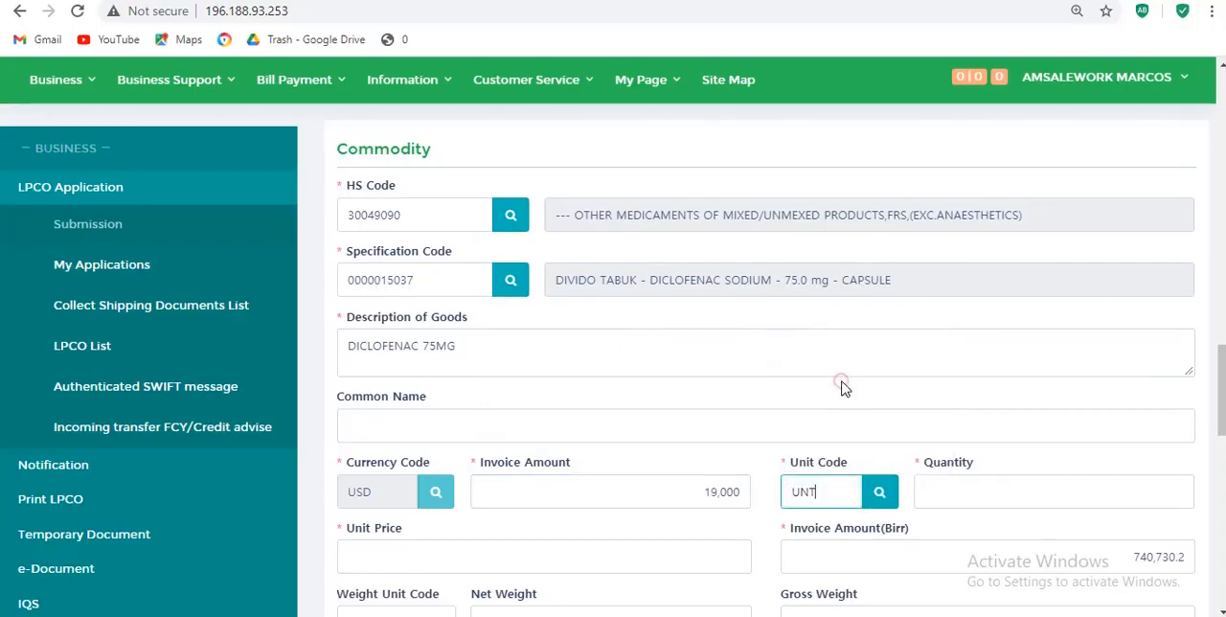
# - Set the commodity's quantity to 1209
pyautogui.click(1024, 494)
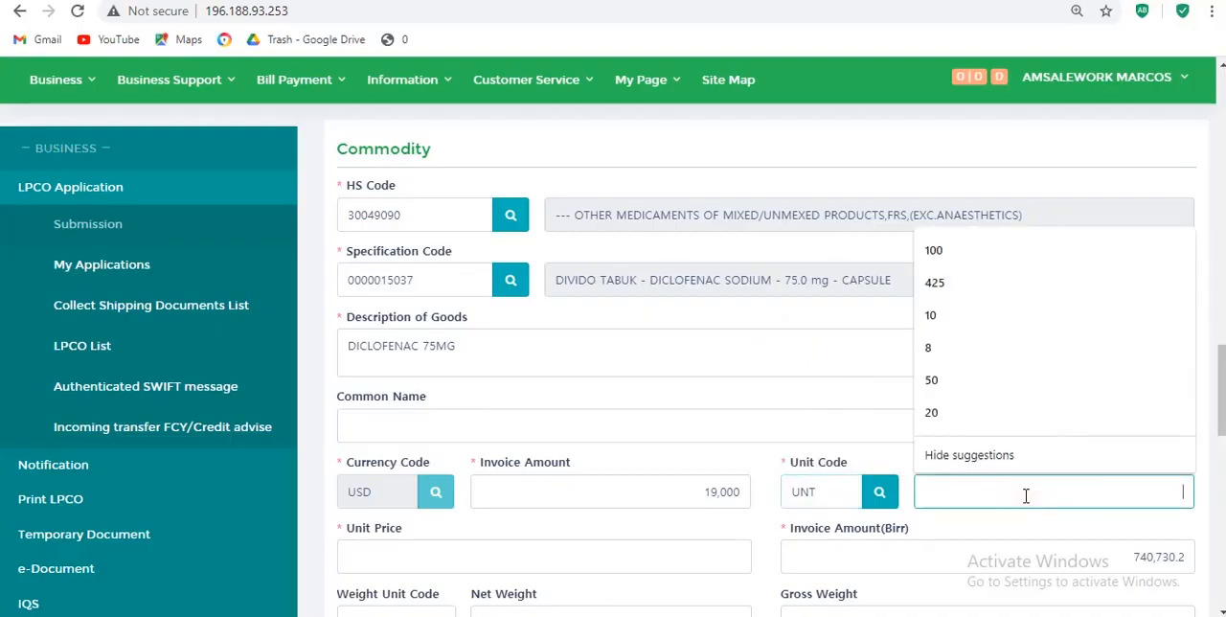
pyautogui.write('120')
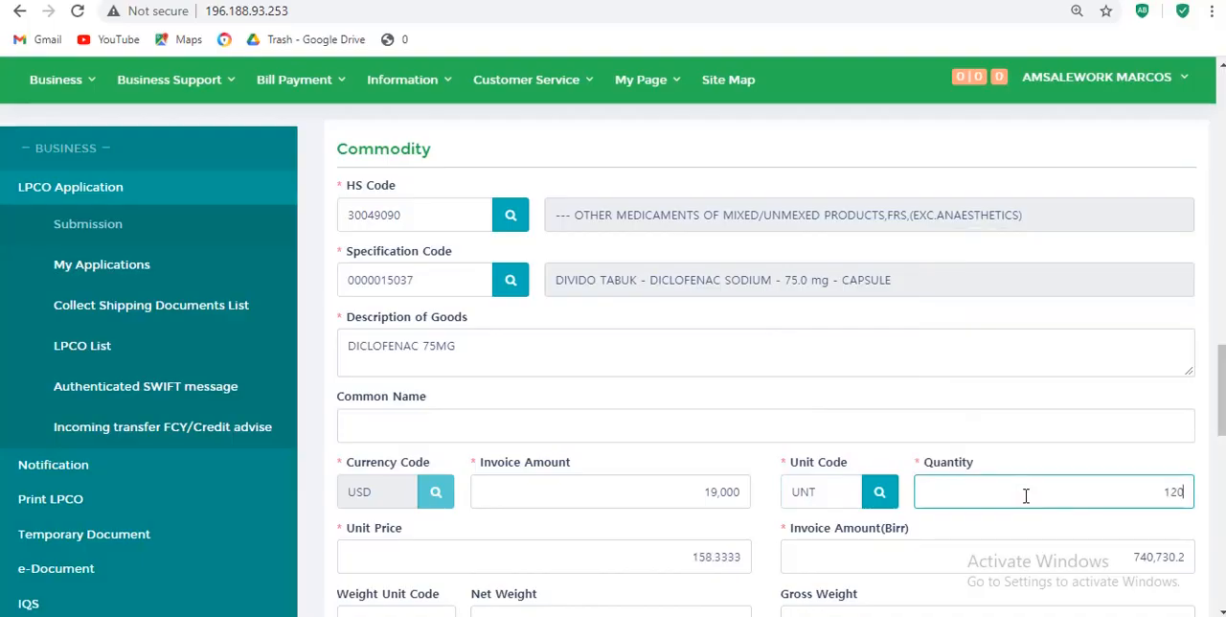
pyautogui.write('8.5')
pyautogui.press('BackSpace')
pyautogui.press('BackSpace')
pyautogui.press('BackSpace')
# - Add the completed diclofenac commodity entry to the application's item list
pyautogui.scroll(-3, 1221, 611)
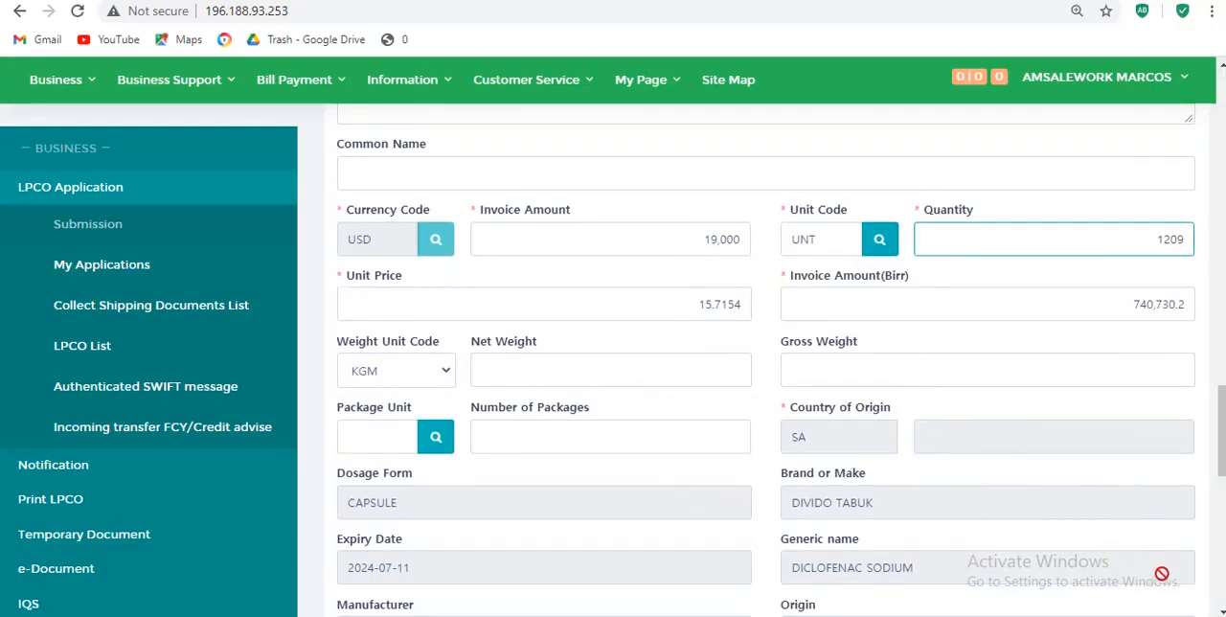
pyautogui.scroll(-3, 1221, 611)
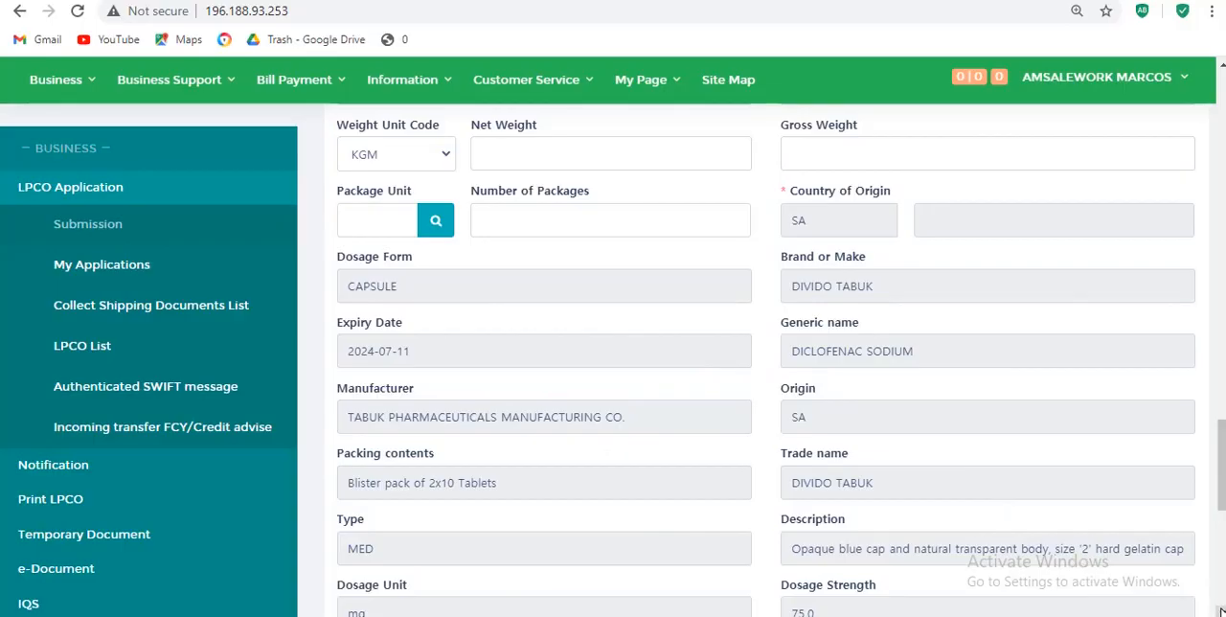
pyautogui.scroll(-3, 1121, 552)
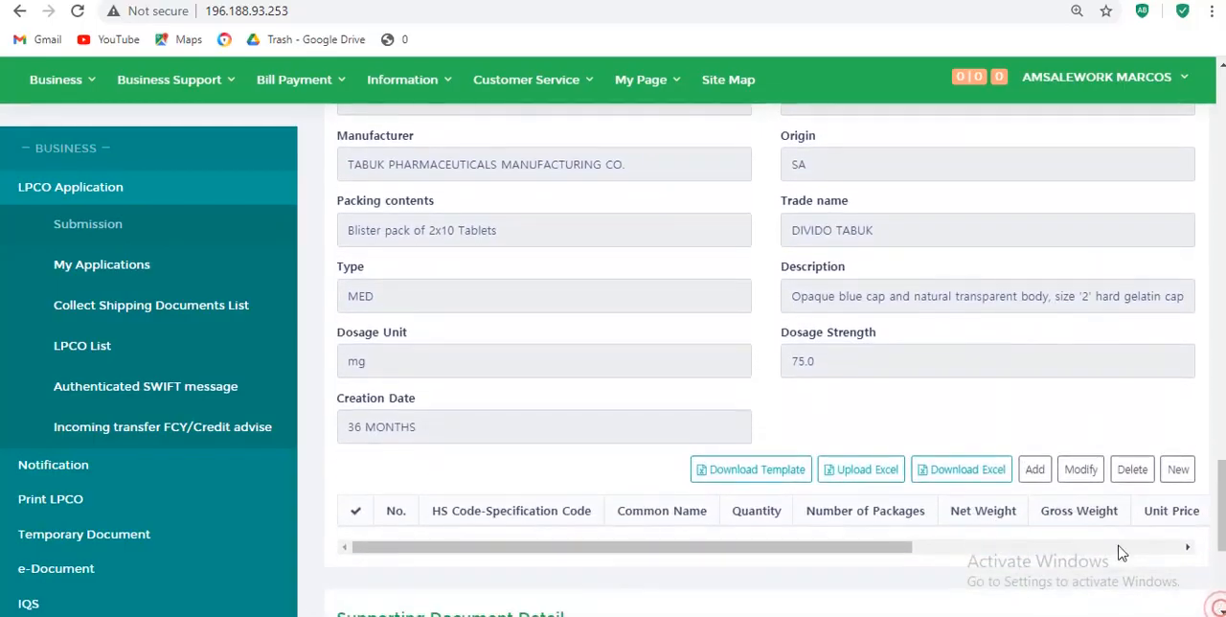
pyautogui.click(1035, 470)
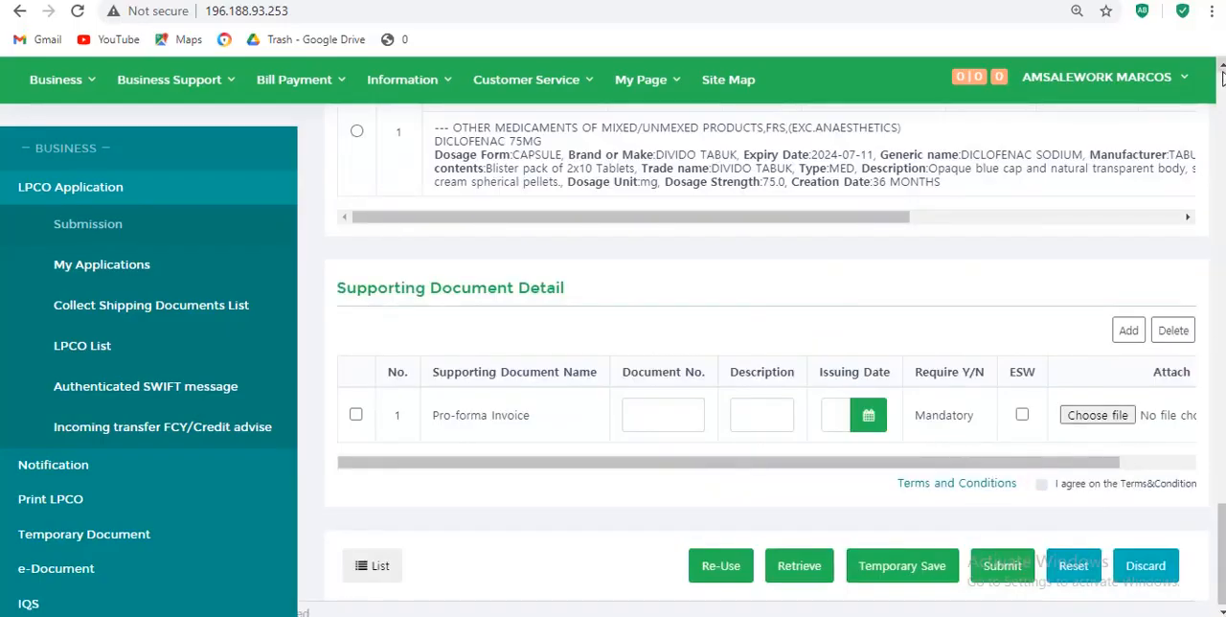
# - Review the added commodity row, the total count of items, the invoice details and the foreign exchange amounts in the application form
pyautogui.scroll(3, 1221, 77)
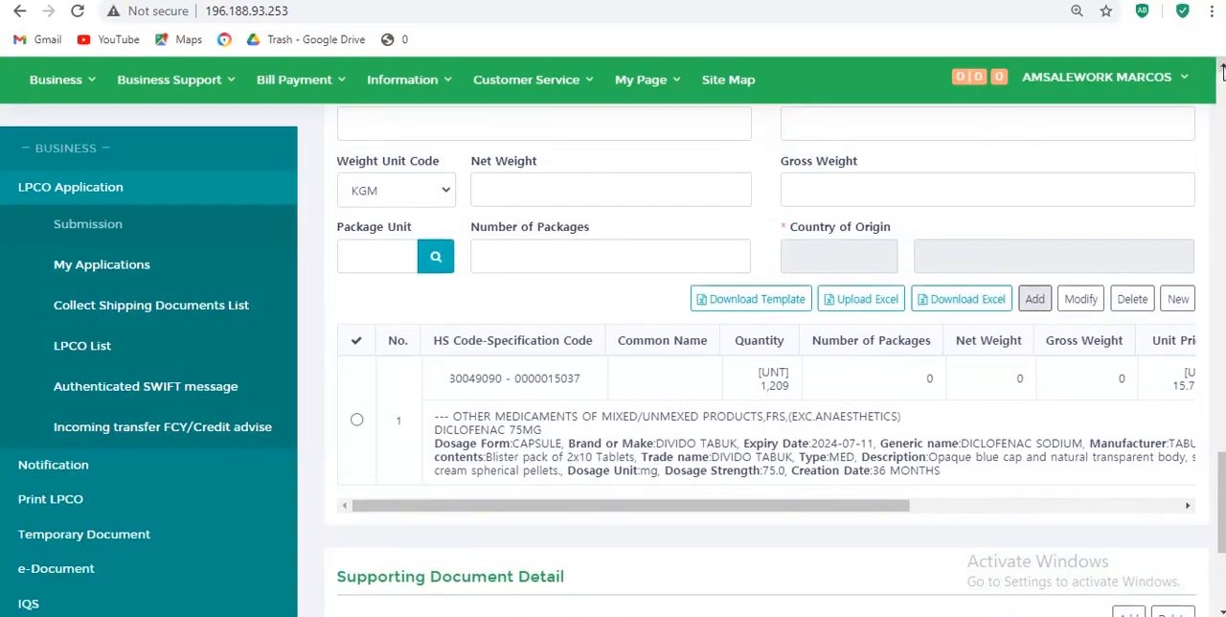
pyautogui.scroll(3, 1221, 67)
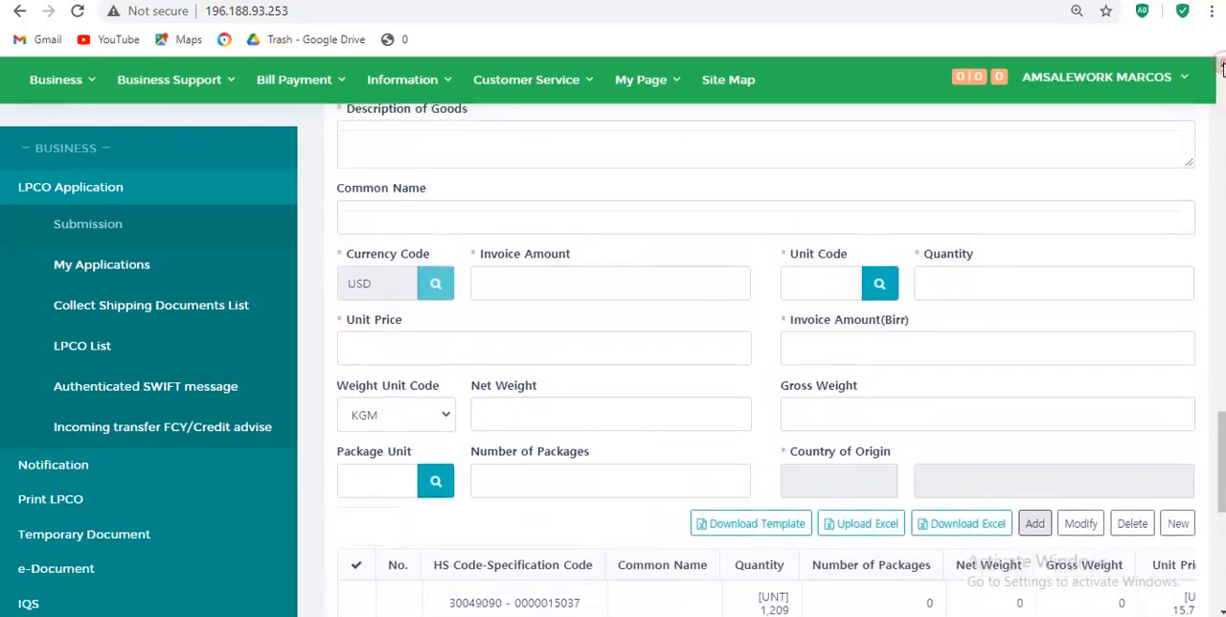
pyautogui.scroll(4, 1222, 67)
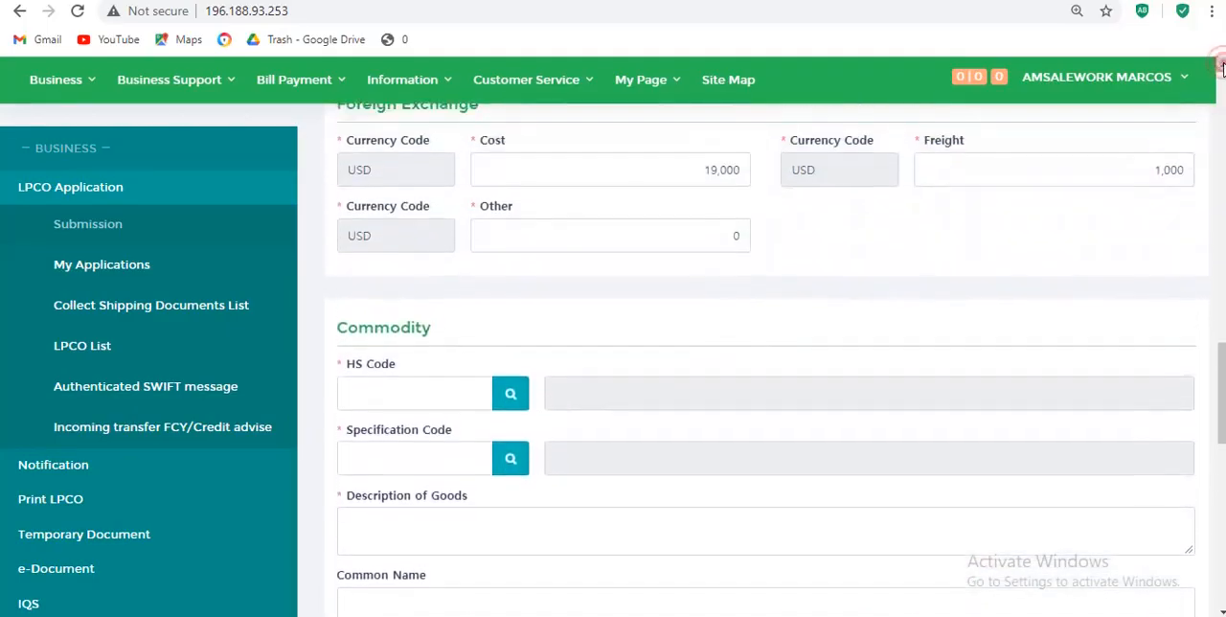
pyautogui.scroll(2, 1221, 67)
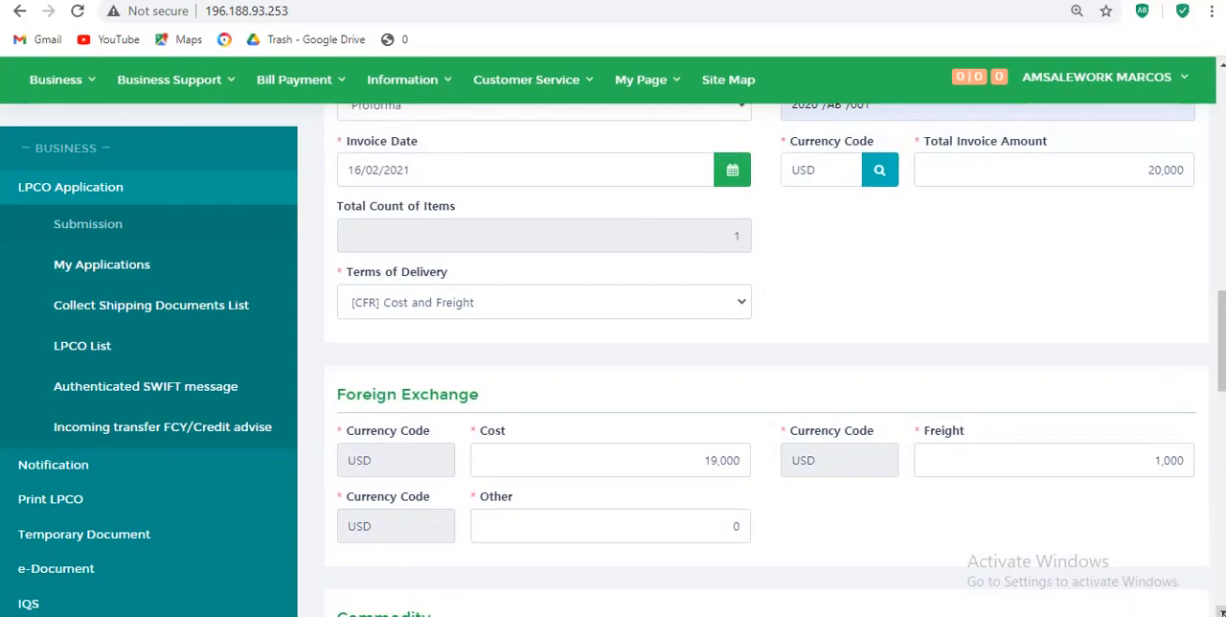
pyautogui.scroll(-3, 1220, 611)
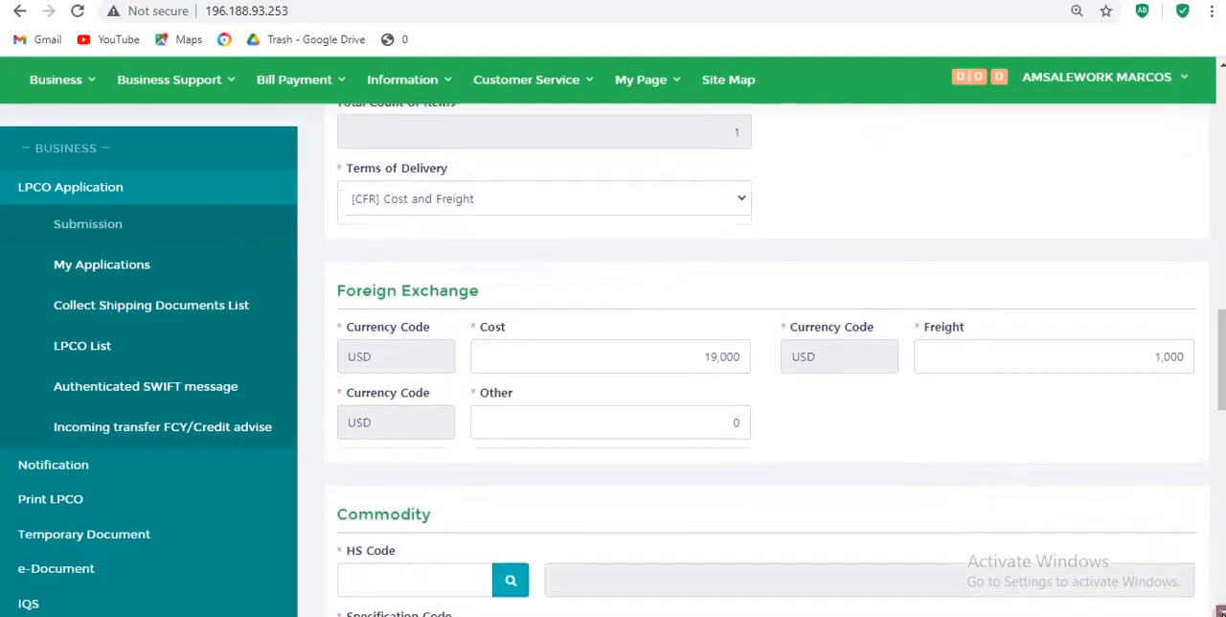
pyautogui.scroll(-2, 1220, 611)
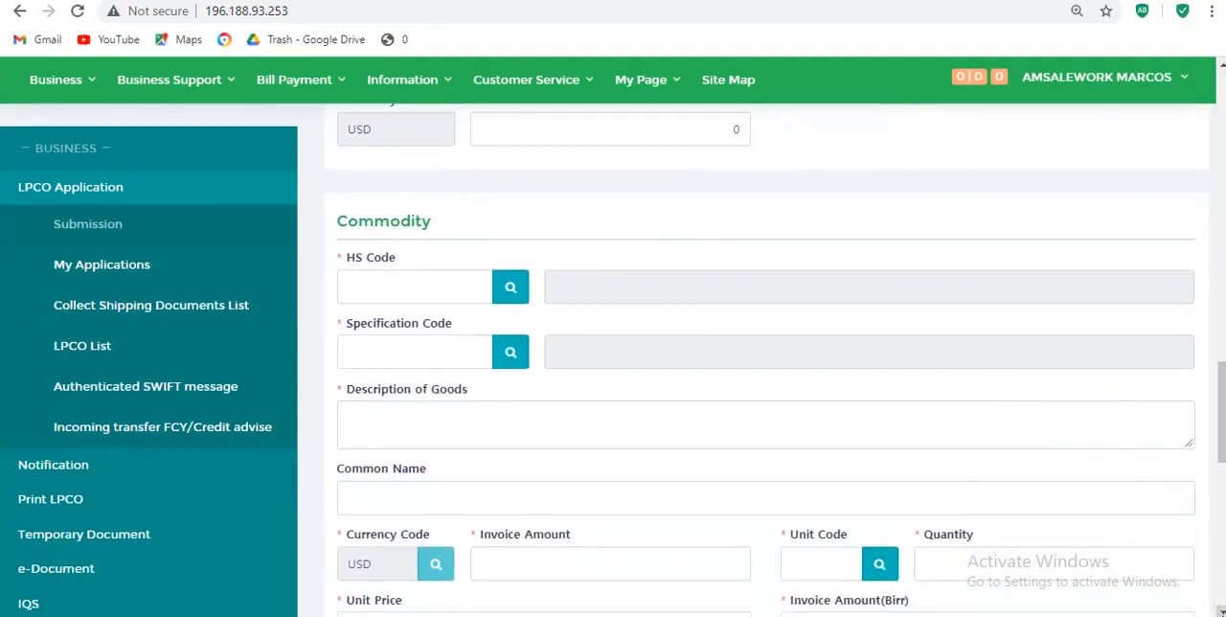
pyautogui.scroll(-9, 1221, 611)
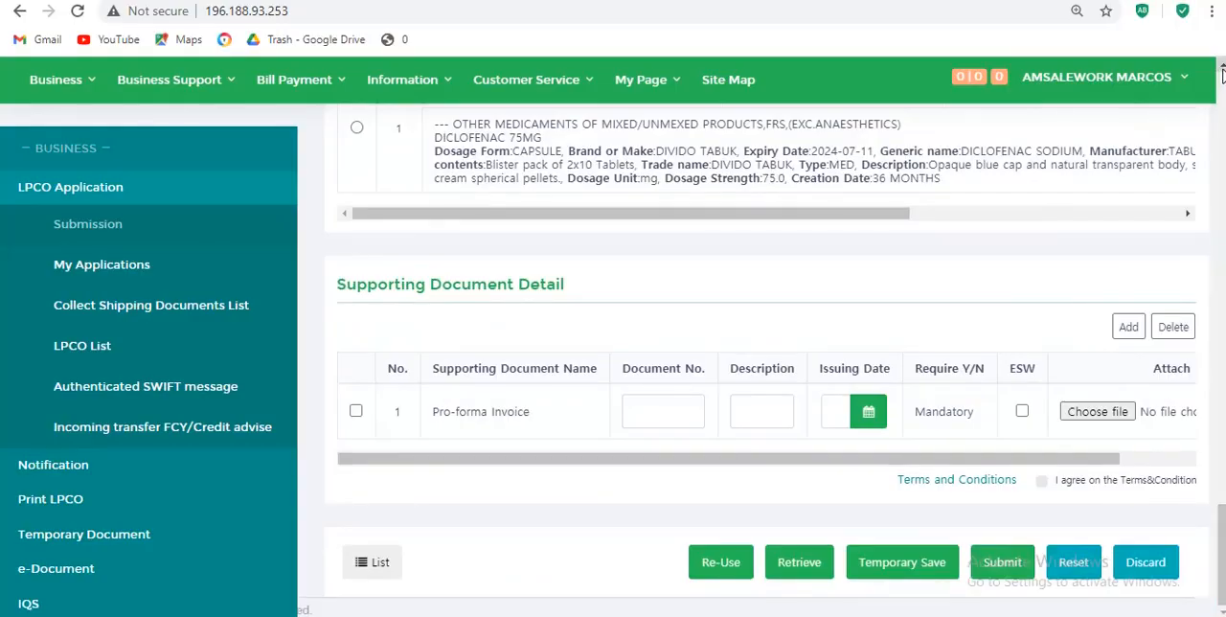
pyautogui.scroll(3, 1221, 75)
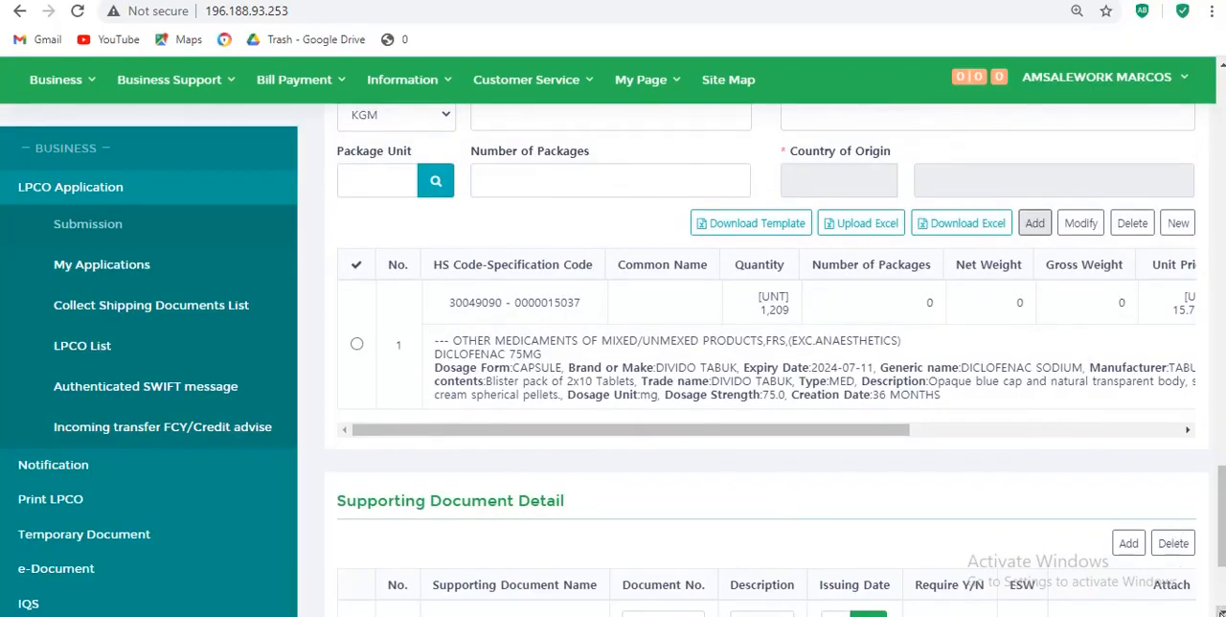
# - Attach proforma invoice.png from Desktop > all file > business team > Document folder as the mandatory Pro-forma Invoice supporting document
pyautogui.scroll(-2, 1219, 610)
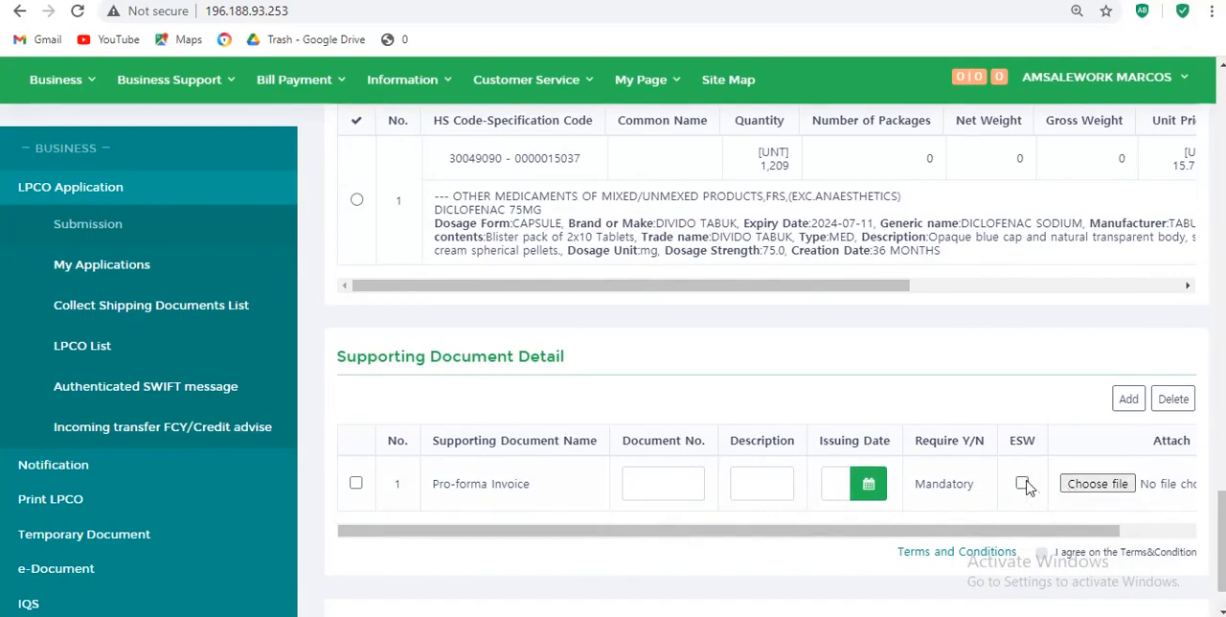
pyautogui.click(1106, 486)
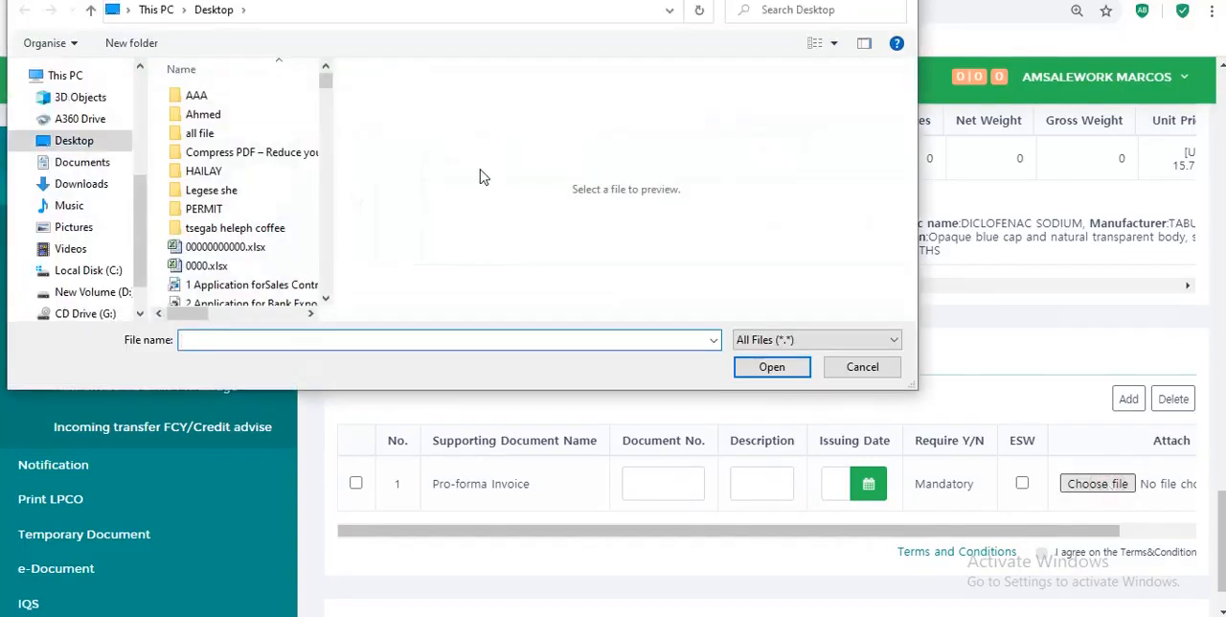
pyautogui.doubleClick(201, 134)
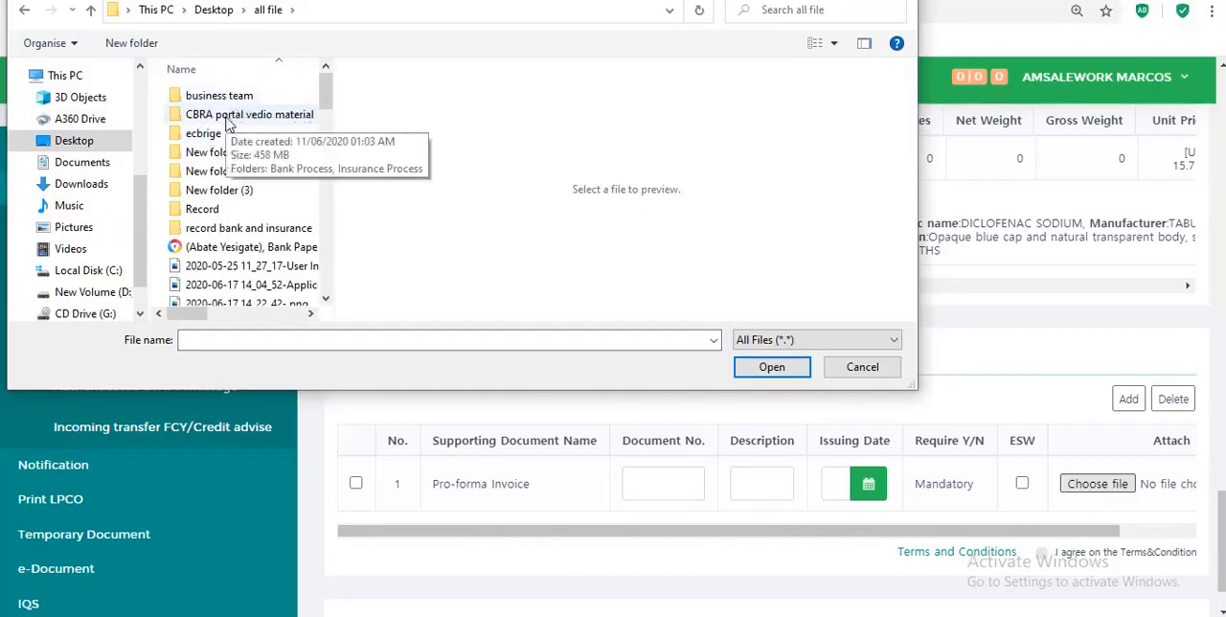
pyautogui.doubleClick(245, 94)
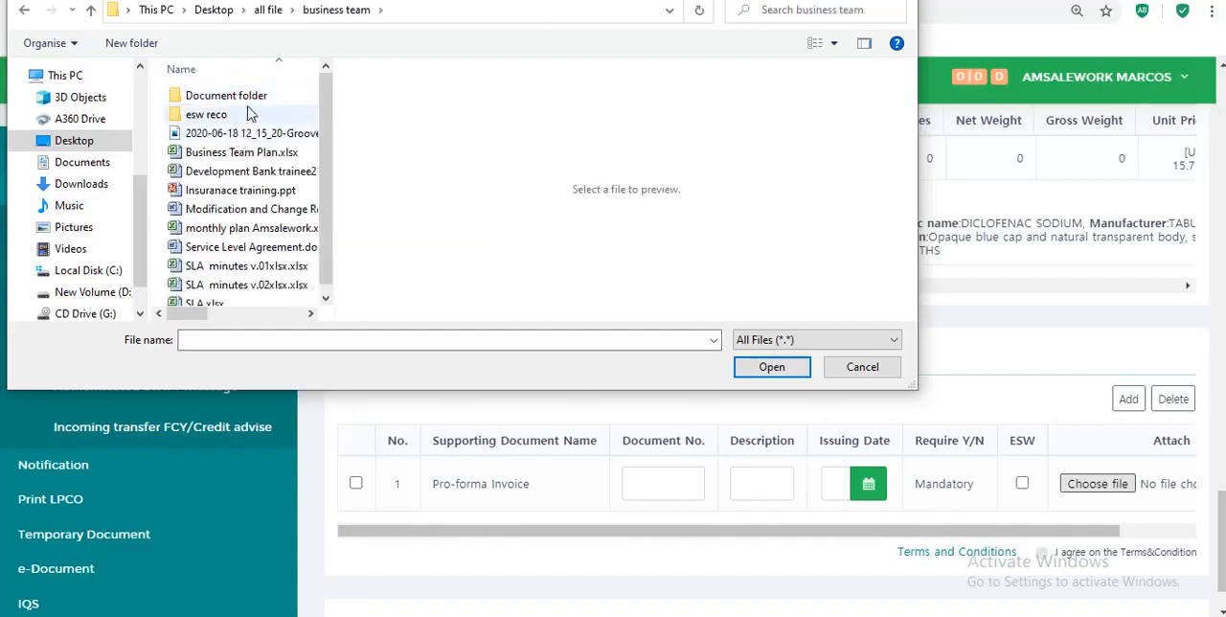
pyautogui.doubleClick(254, 98)
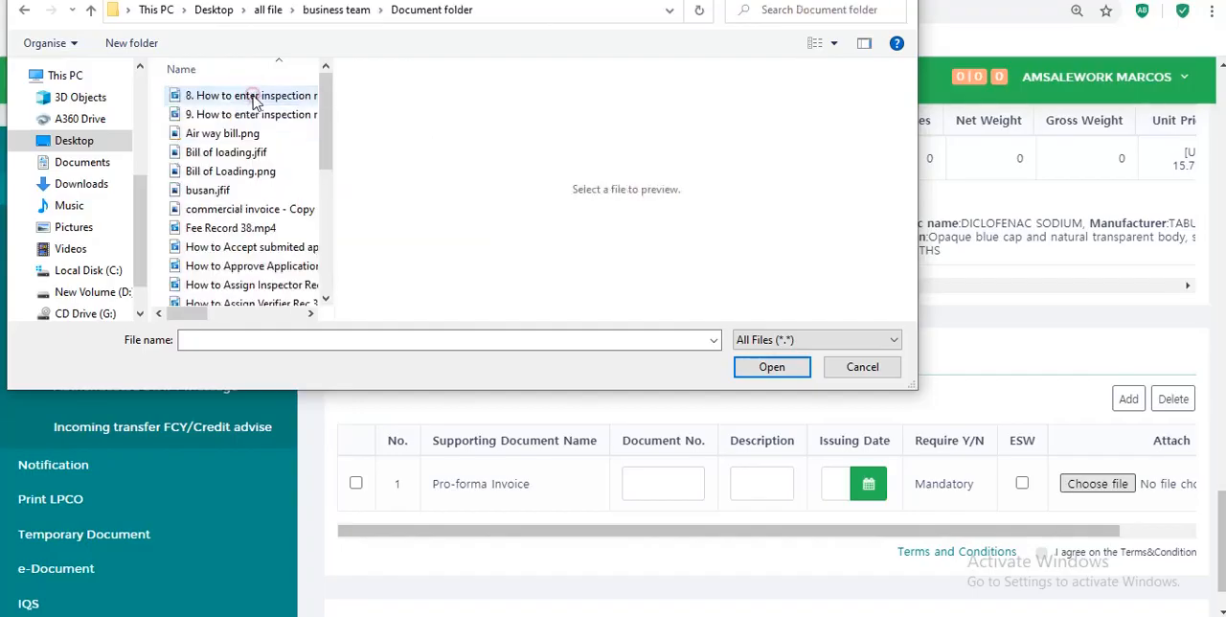
pyautogui.click(325, 299)
pyautogui.click(325, 300)
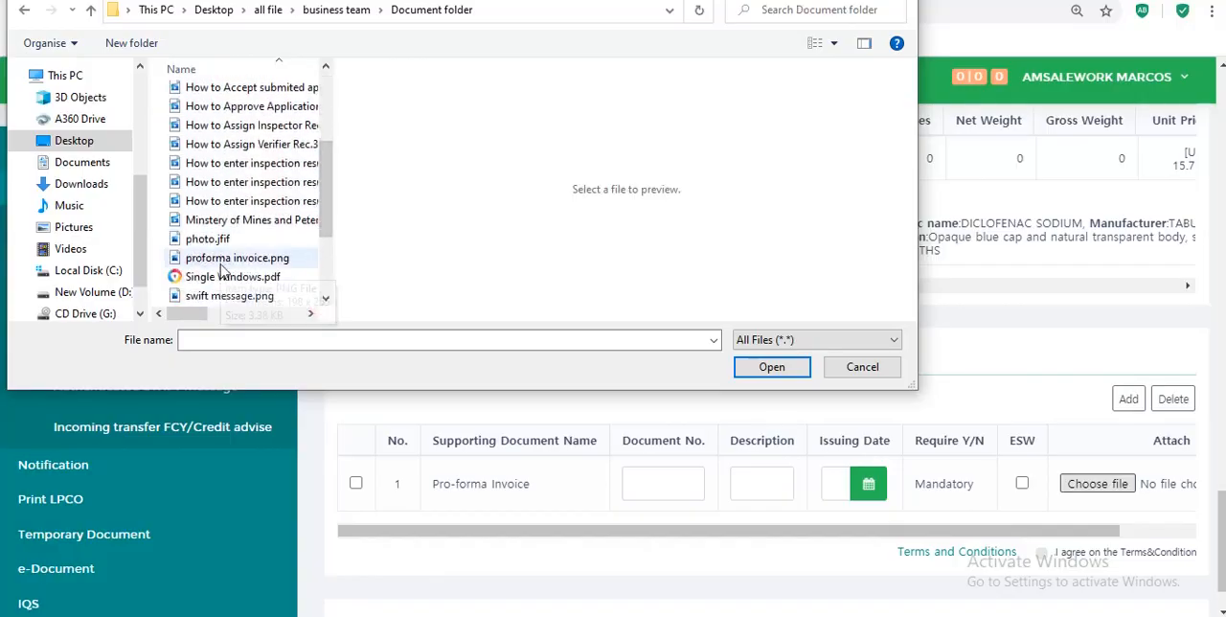
pyautogui.doubleClick(220, 258)
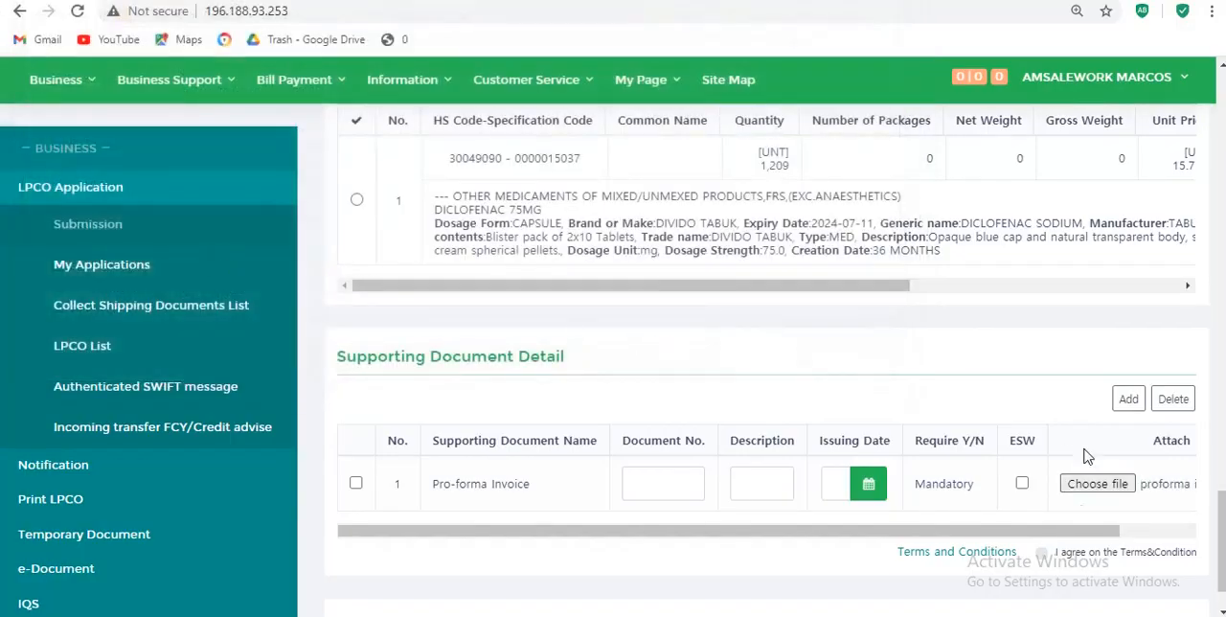
# - Agree to the terms and conditions and submit the pre-import permit application, accepting the confirmation dialogs
pyautogui.click(1041, 558)
pyautogui.click(1042, 557)
pyautogui.scroll(-1, 1221, 610)
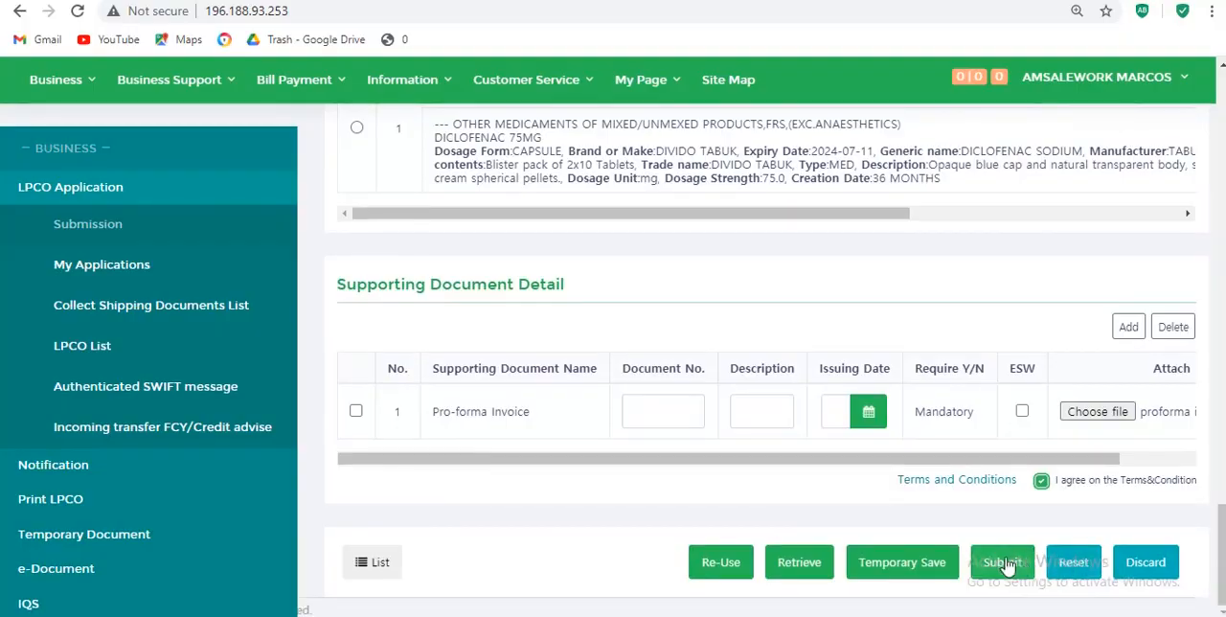
pyautogui.click(1002, 562)
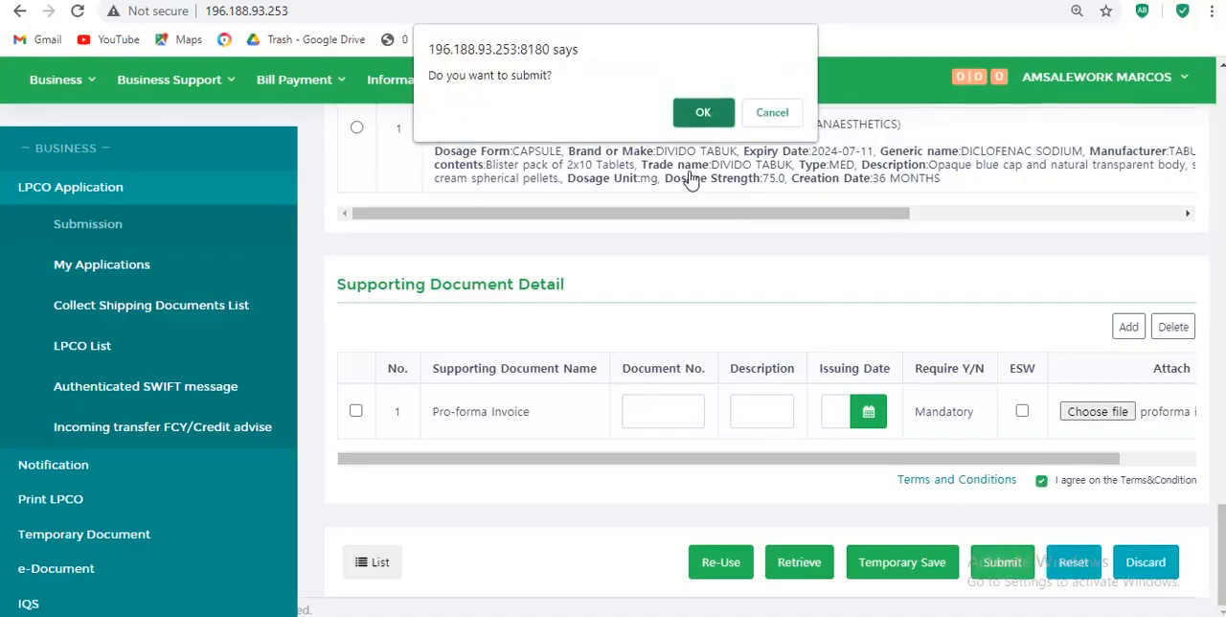
pyautogui.click(702, 114)
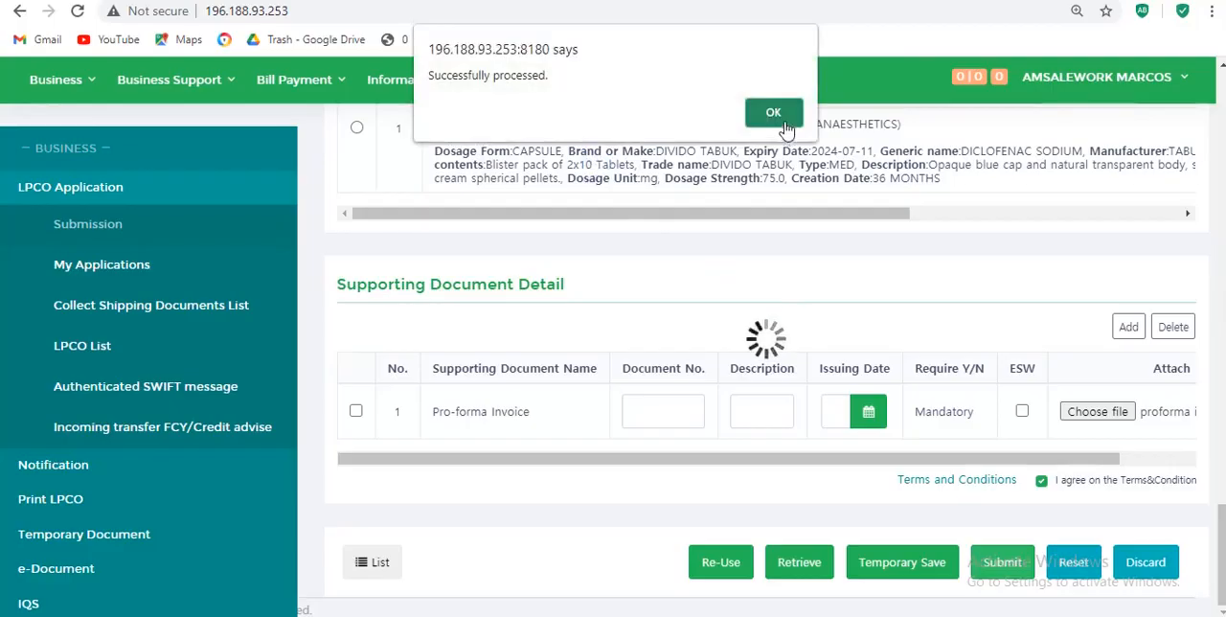
pyautogui.click(774, 113)
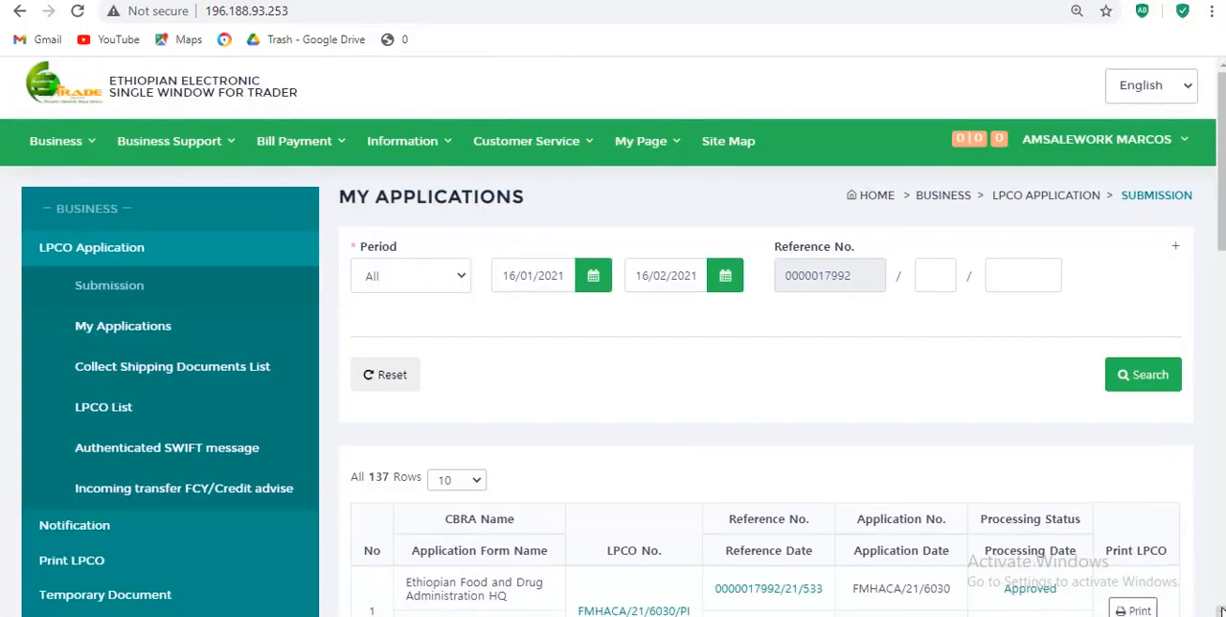
# - Open the print view of the newest Pre-Import Permit in the applications list and review its invoice, commodity and approval details
pyautogui.scroll(-2, 1044, 458)
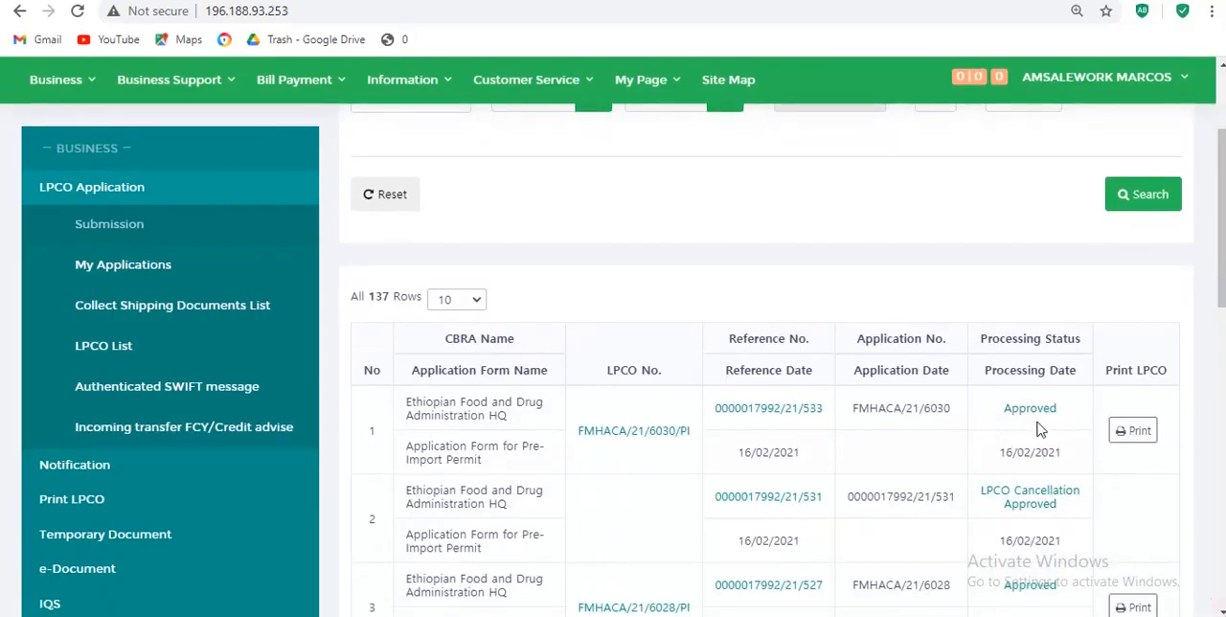
pyautogui.click(1134, 432)
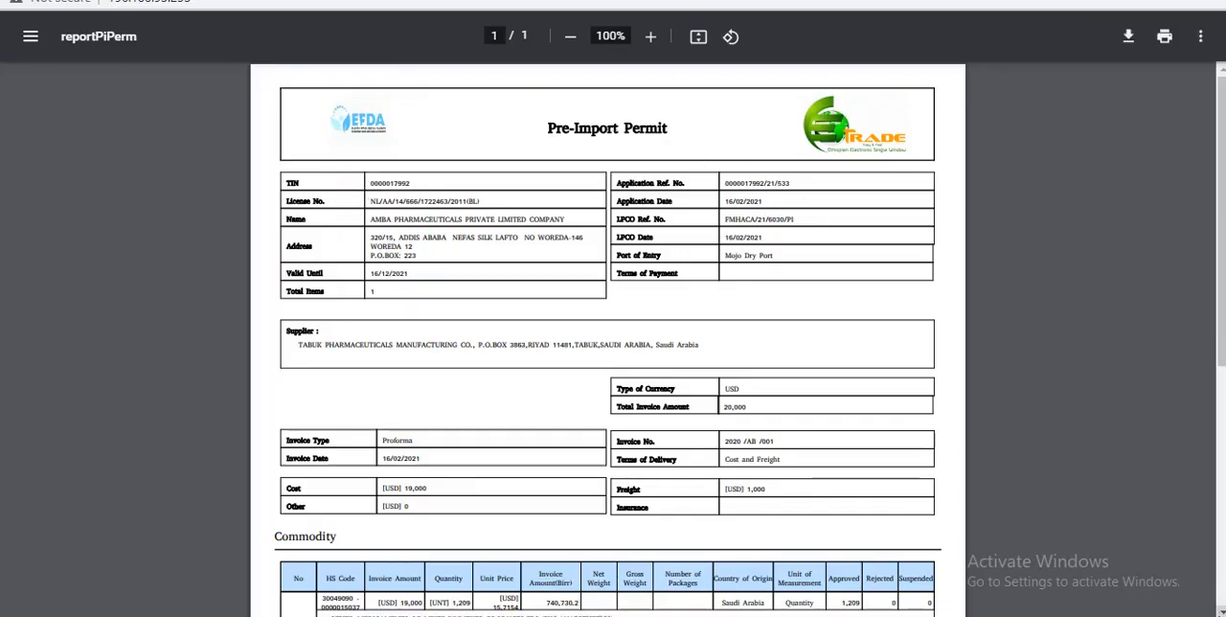
pyautogui.scroll(-3, 607, 339)
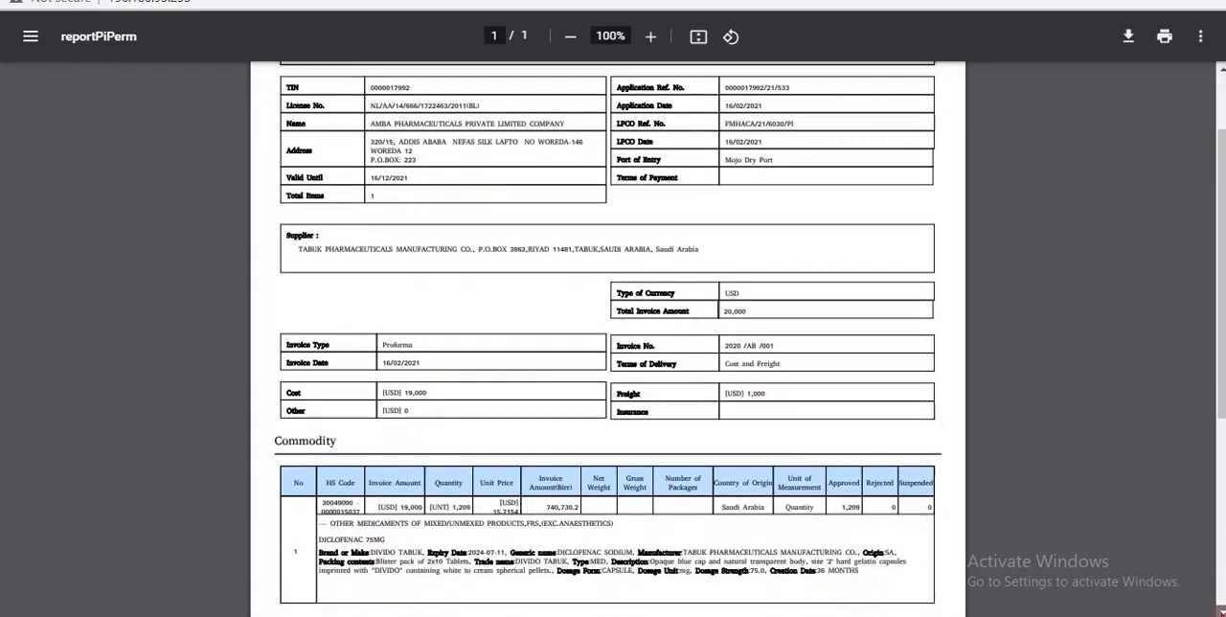
pyautogui.scroll(-3, 608, 339)
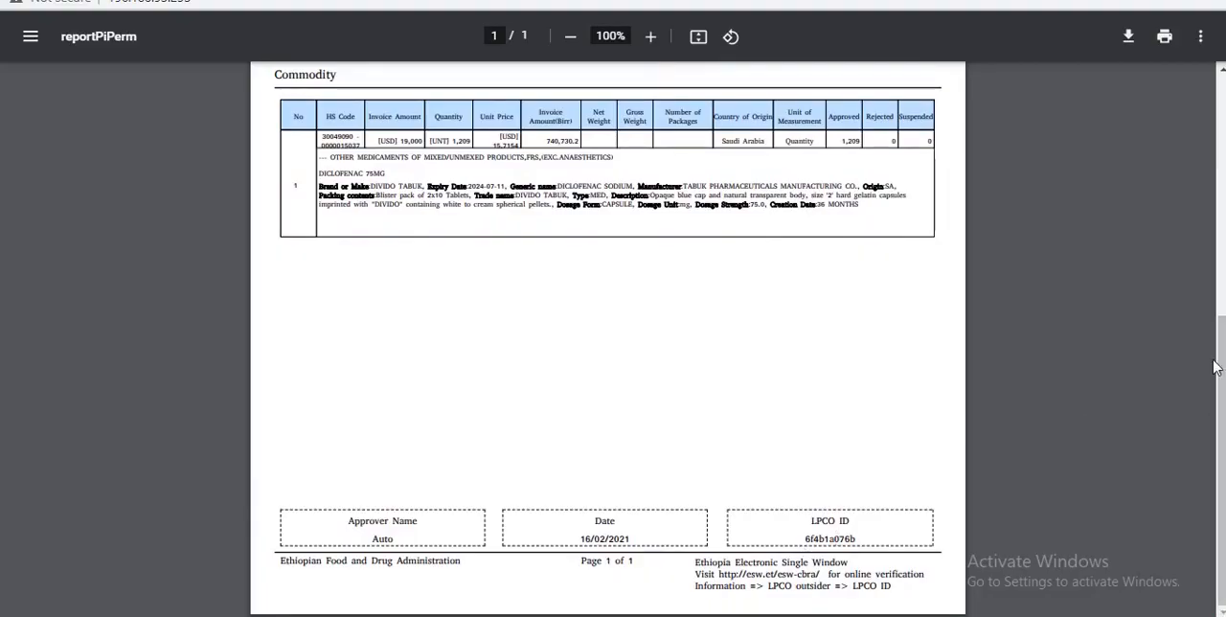
pyautogui.click(1220, 71)
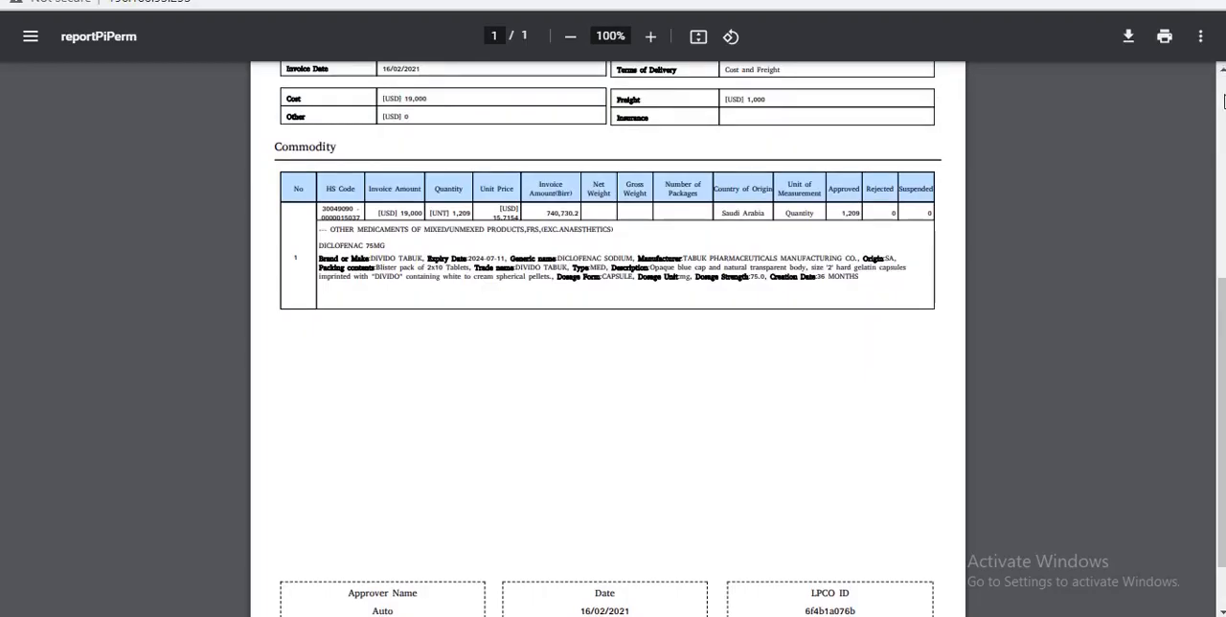
pyautogui.click(1220, 71)
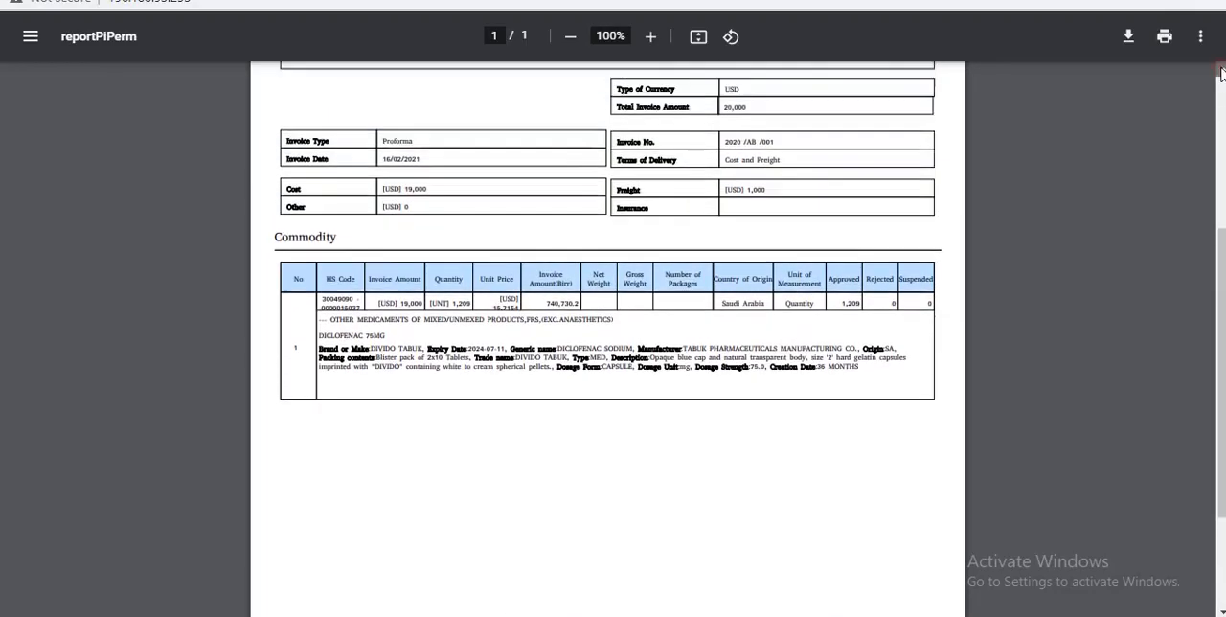